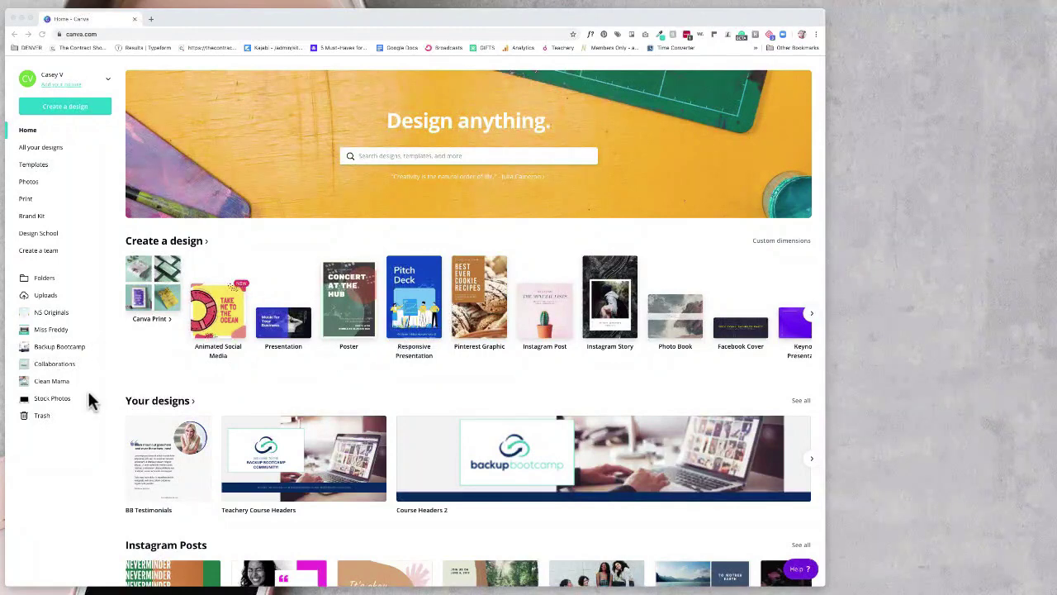
Browse the Miss Freddy, Backup Bootcamp and Collaborations folders.
{"action": "left_click", "coordinate": [53, 331]}
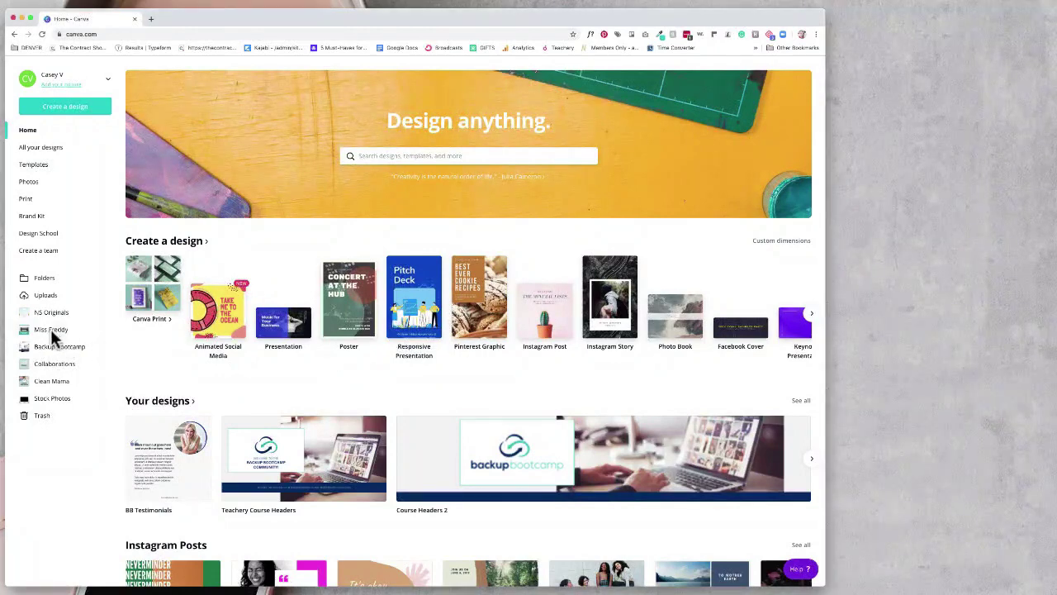
{"action": "left_click", "coordinate": [50, 329]}
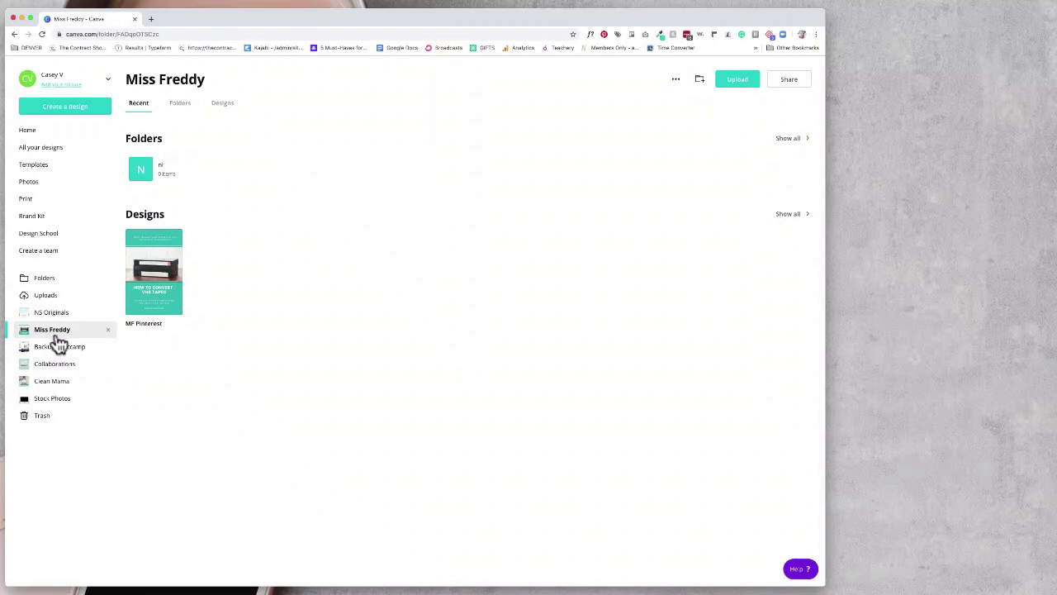
{"action": "left_click", "coordinate": [58, 346]}
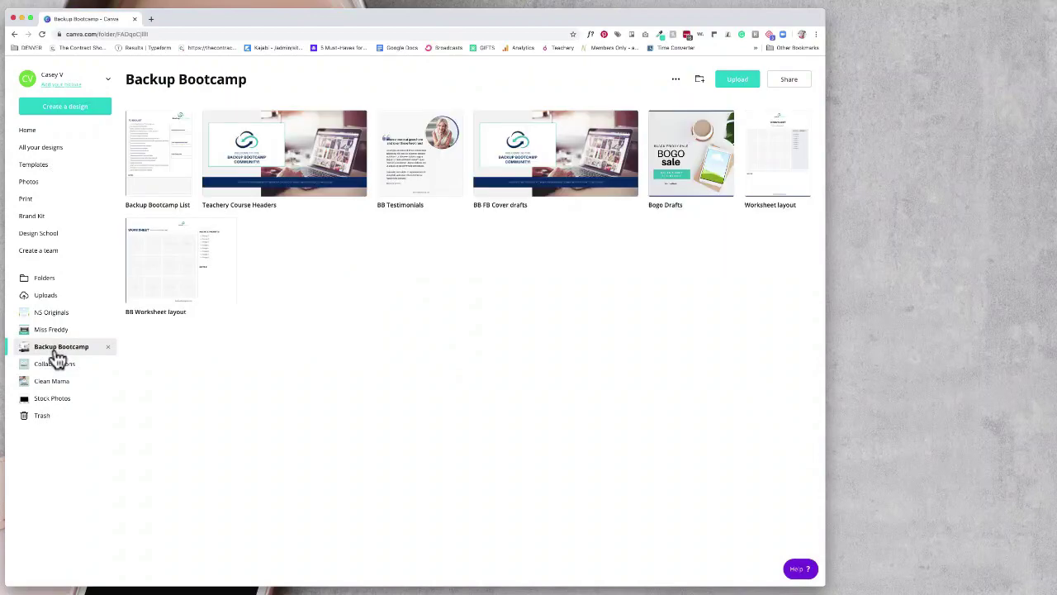
{"action": "left_click", "coordinate": [52, 369]}
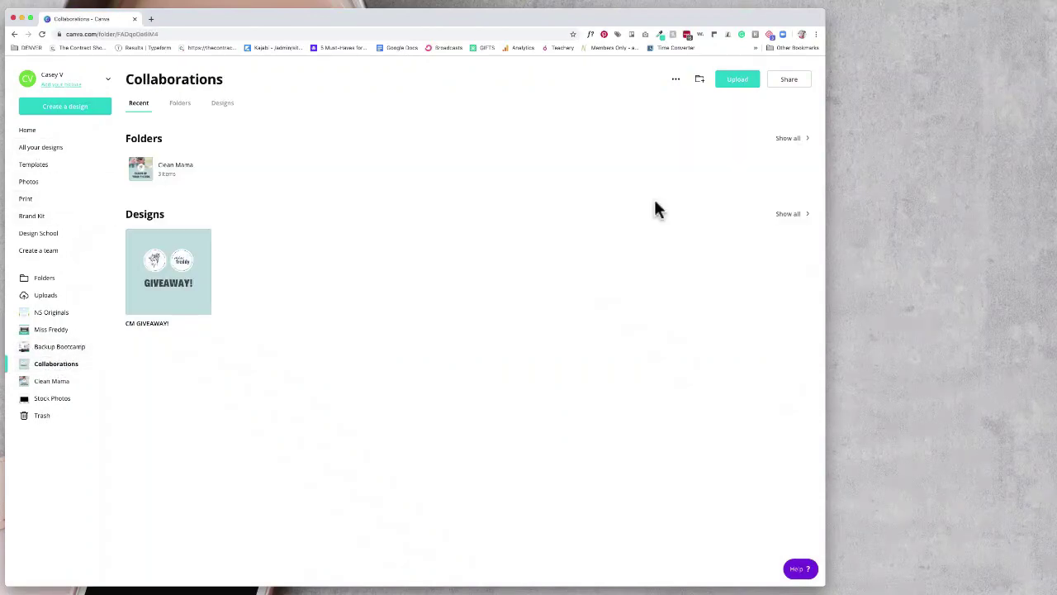
Review the Brand Kit's logos, colours and fonts, then return to the home page.
{"action": "left_click", "coordinate": [58, 134]}
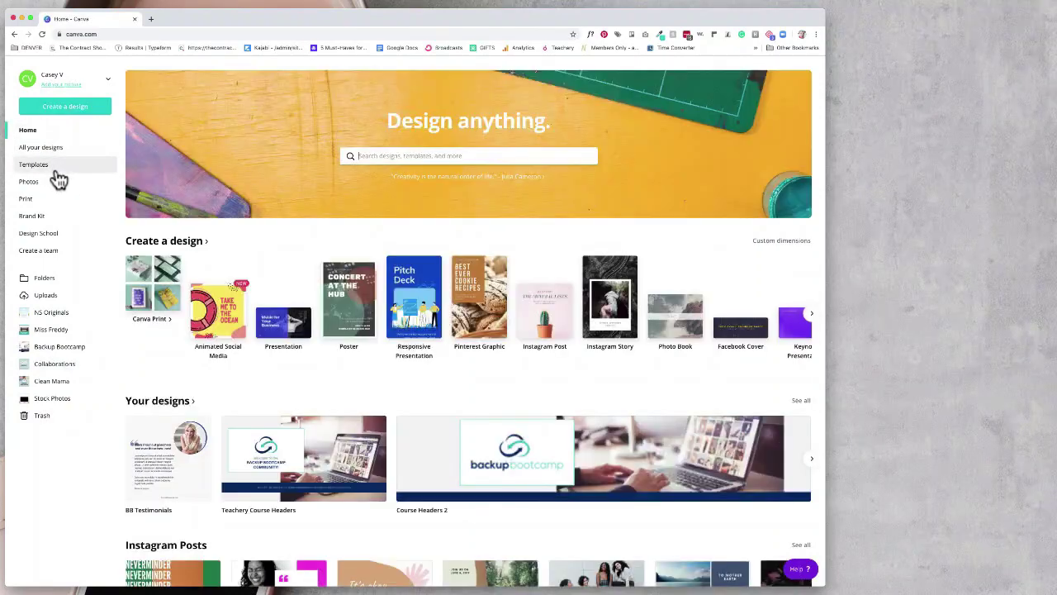
{"action": "left_click", "coordinate": [48, 218]}
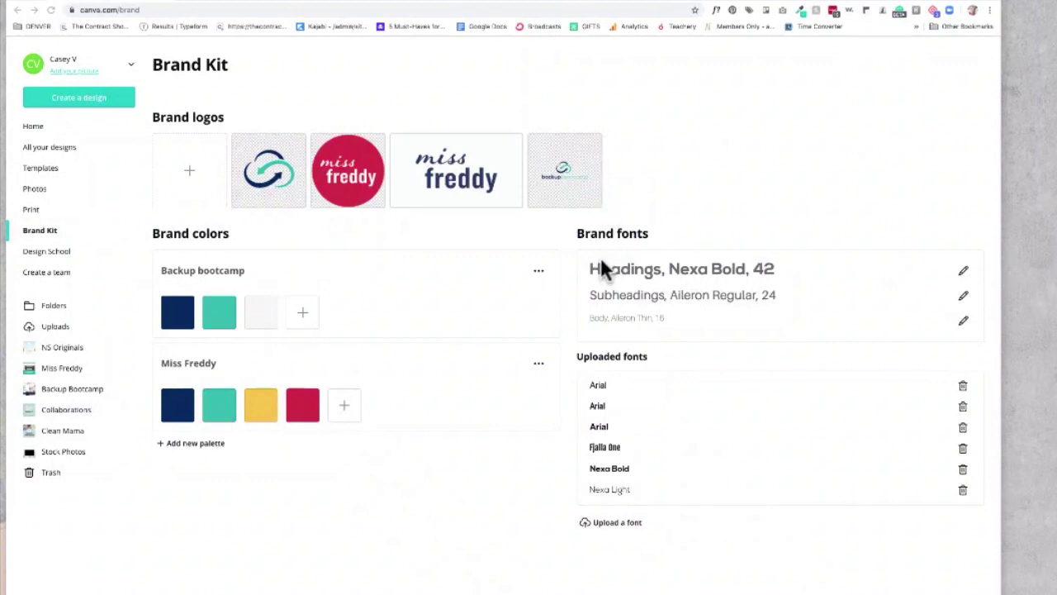
{"action": "left_click", "coordinate": [34, 125]}
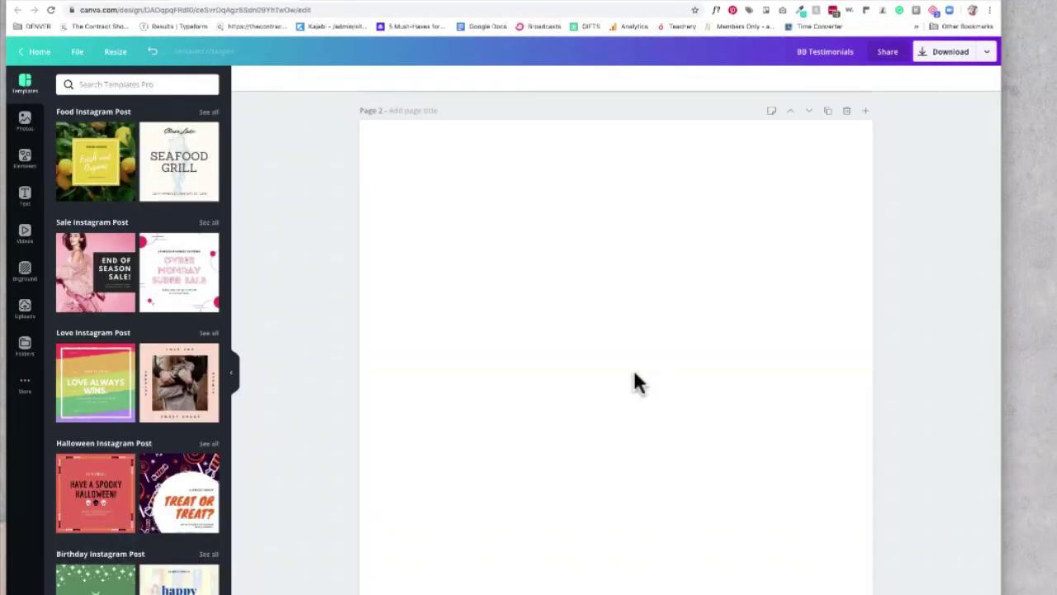
Check the brand fonts for the page's paragraph text without changing the font.
{"action": "double_click", "coordinate": [633, 369]}
{"action": "left_click", "coordinate": [271, 80]}
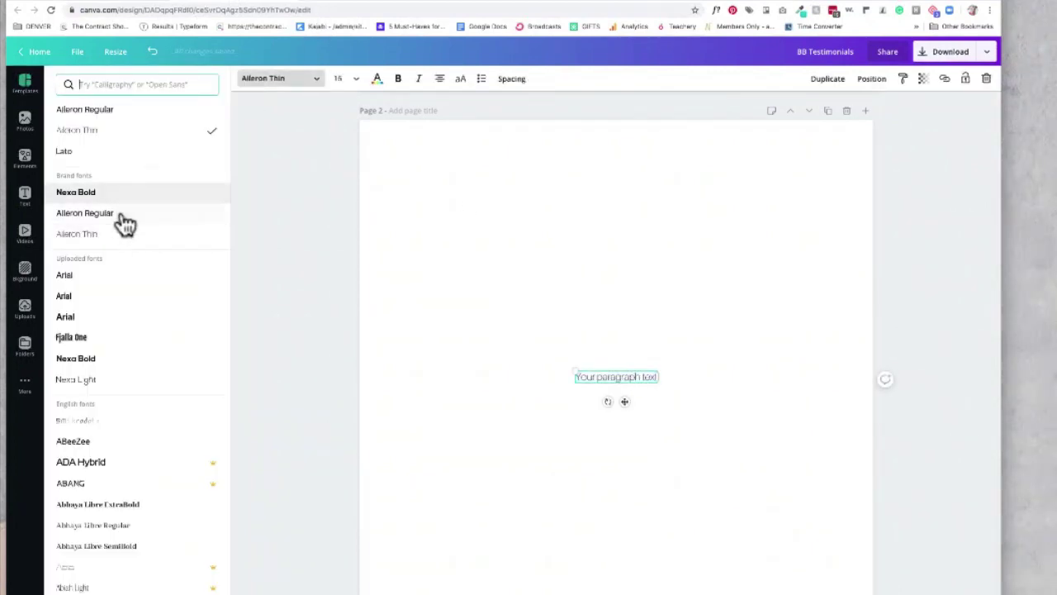
{"action": "key", "text": "Escape"}
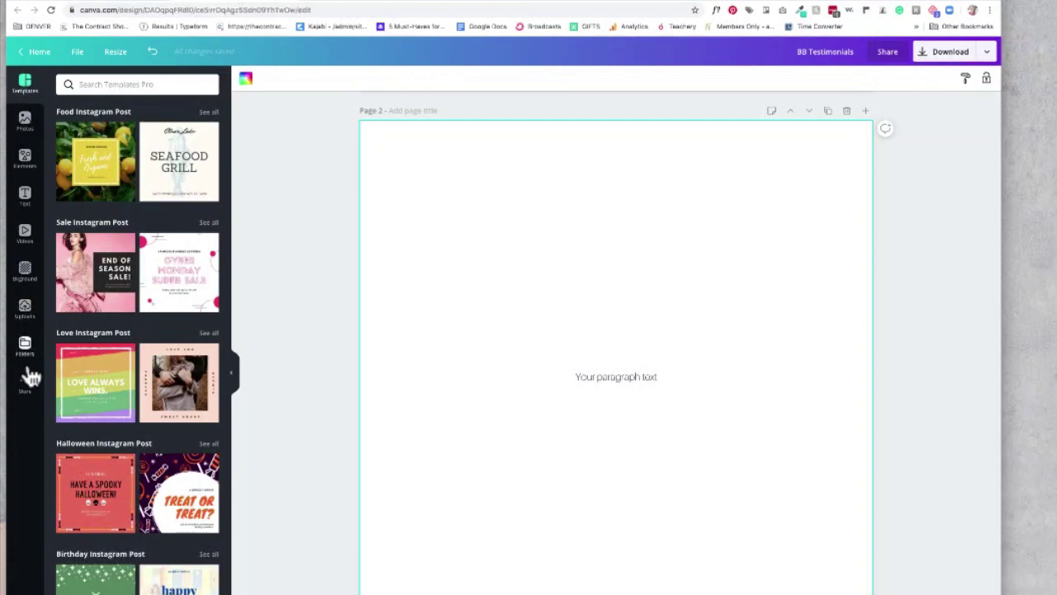
Browse the Logos folder images from the editor's Folders panel.
{"action": "left_click", "coordinate": [26, 354]}
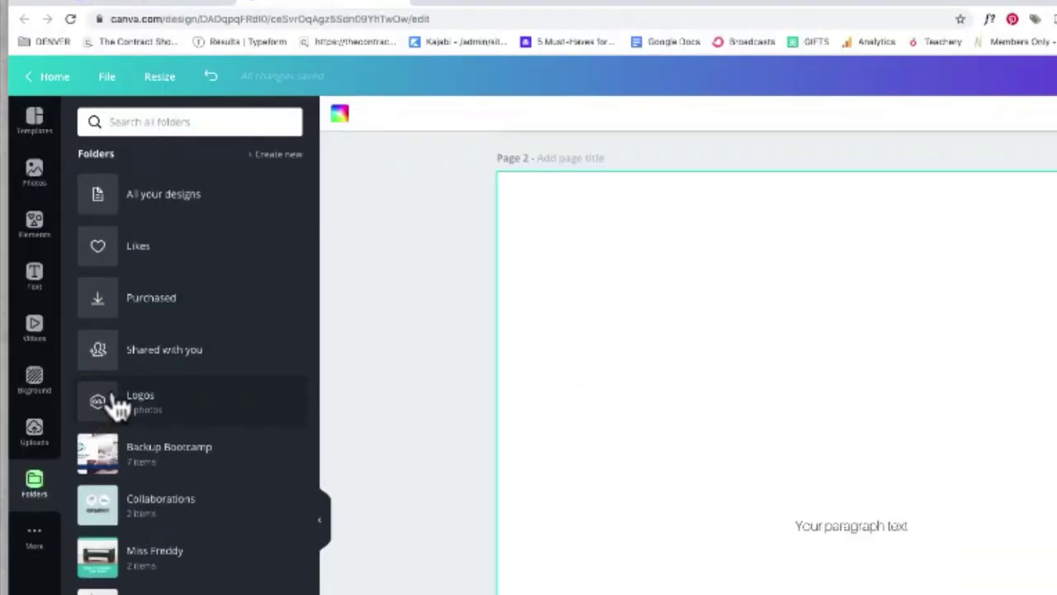
{"action": "left_click", "coordinate": [114, 411]}
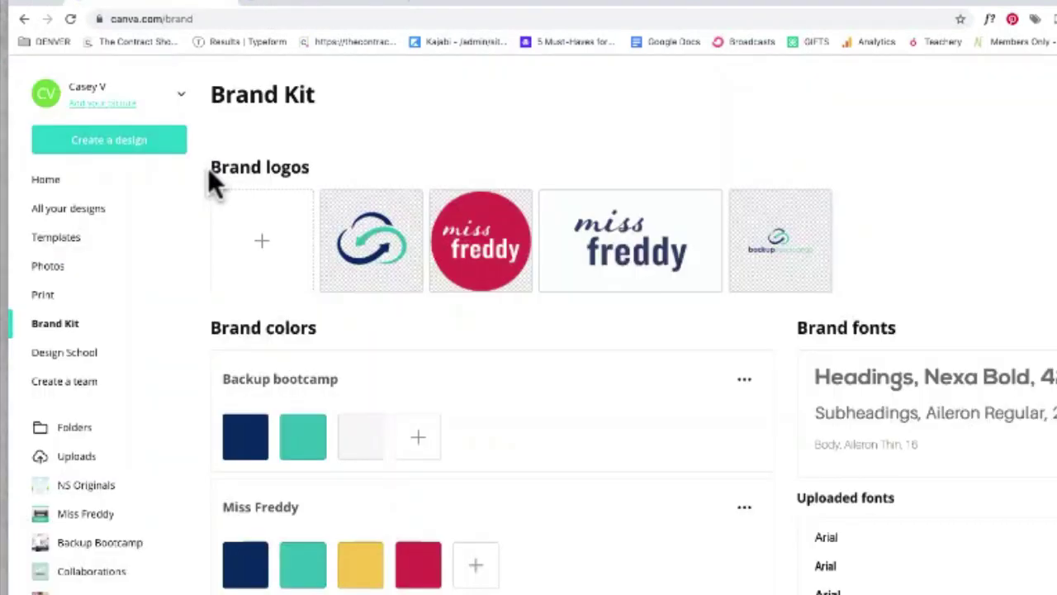
{"action": "left_click", "coordinate": [224, 165]}
{"action": "left_click", "coordinate": [345, 169]}
{"action": "left_click", "coordinate": [253, 170]}
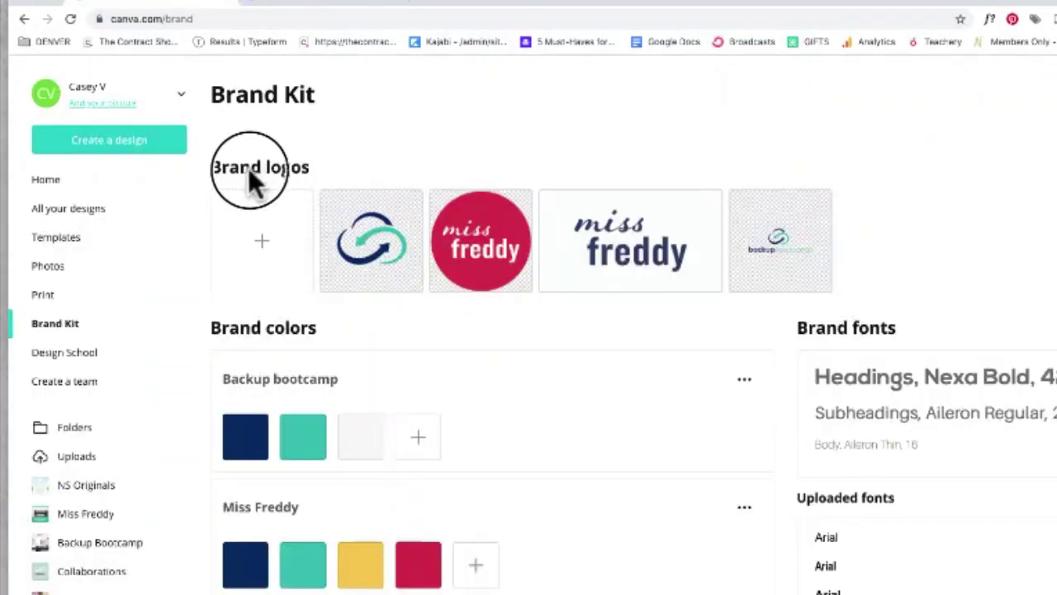
{"action": "left_click", "coordinate": [312, 3]}
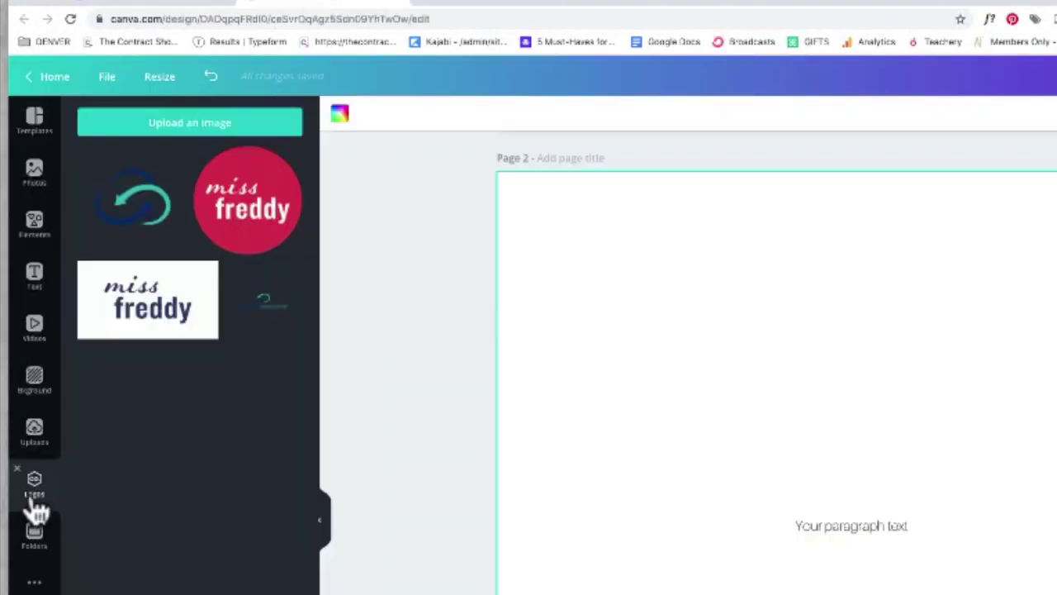
Look through the Likes, Purchased, Shared with you and Logos folders.
{"action": "left_click", "coordinate": [34, 533]}
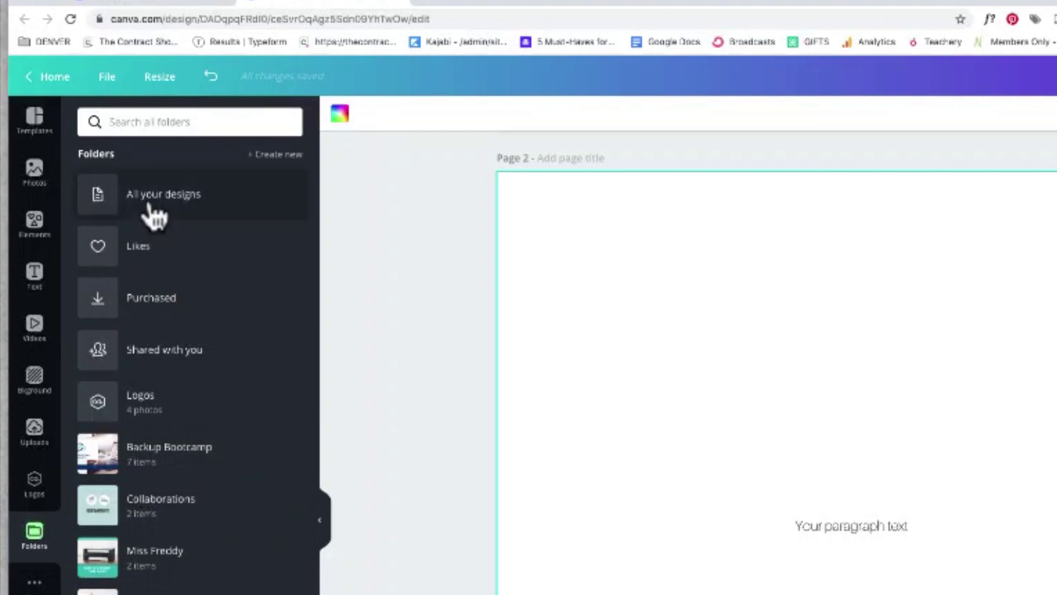
{"action": "left_click", "coordinate": [128, 262]}
{"action": "left_click", "coordinate": [108, 307]}
{"action": "left_click", "coordinate": [89, 364]}
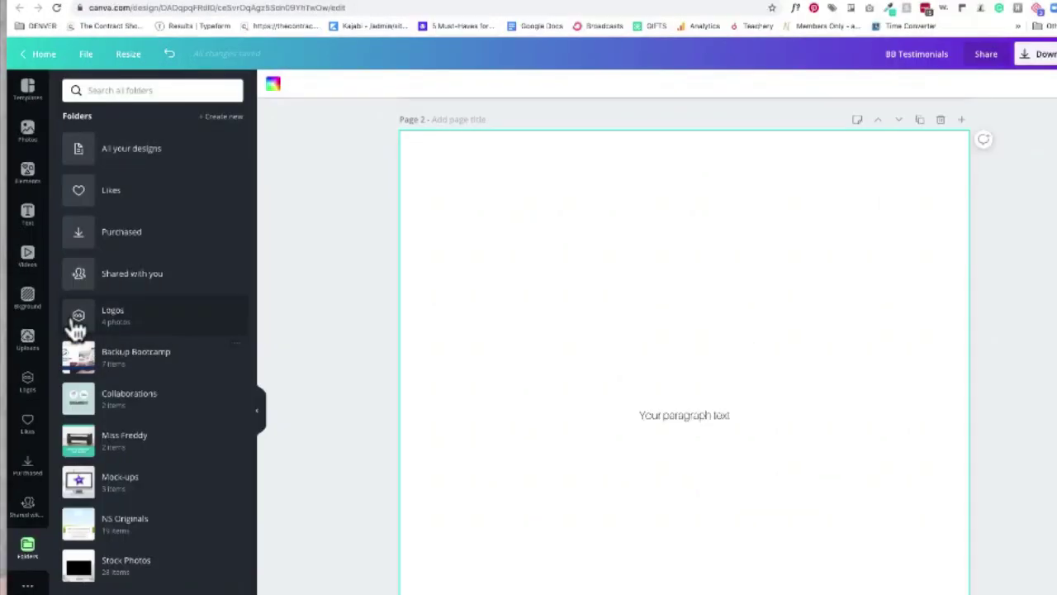
{"action": "left_click", "coordinate": [92, 405]}
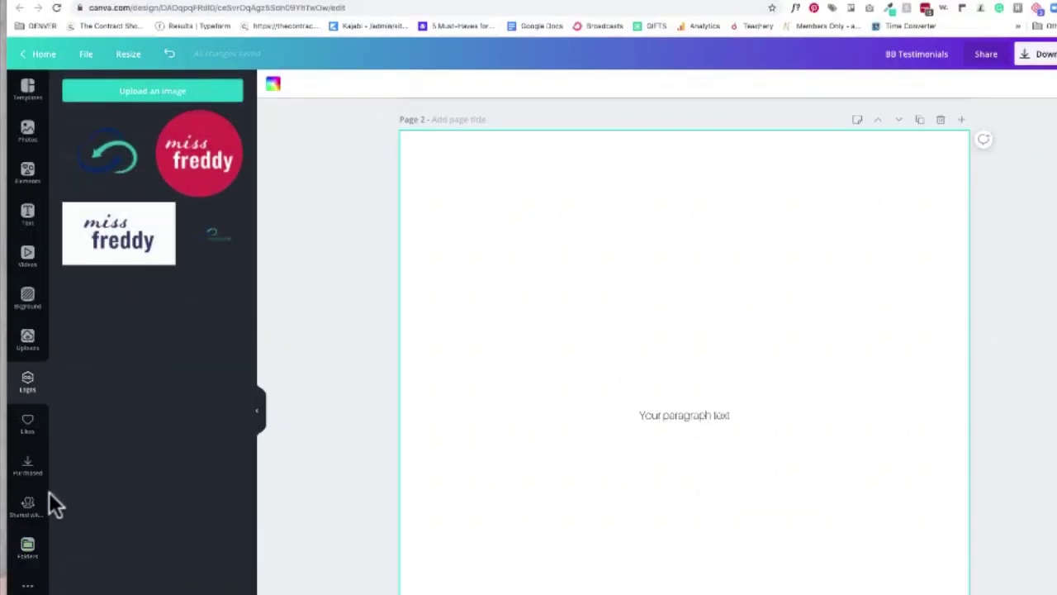
{"action": "left_click", "coordinate": [28, 549]}
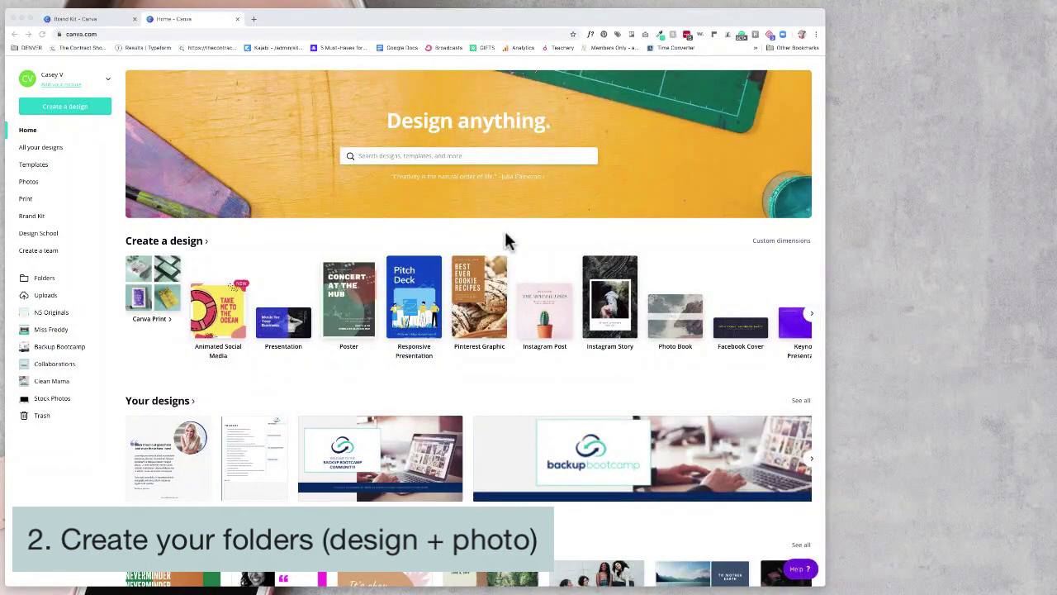
Open the NS Originals folder and start editing its name.
{"action": "left_click", "coordinate": [55, 319]}
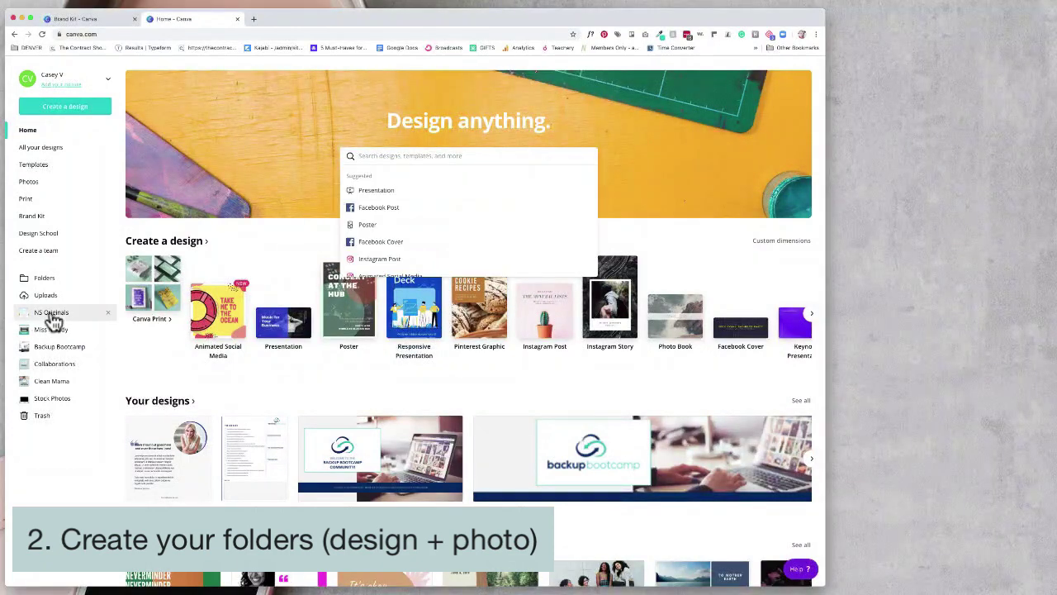
{"action": "left_click", "coordinate": [54, 319]}
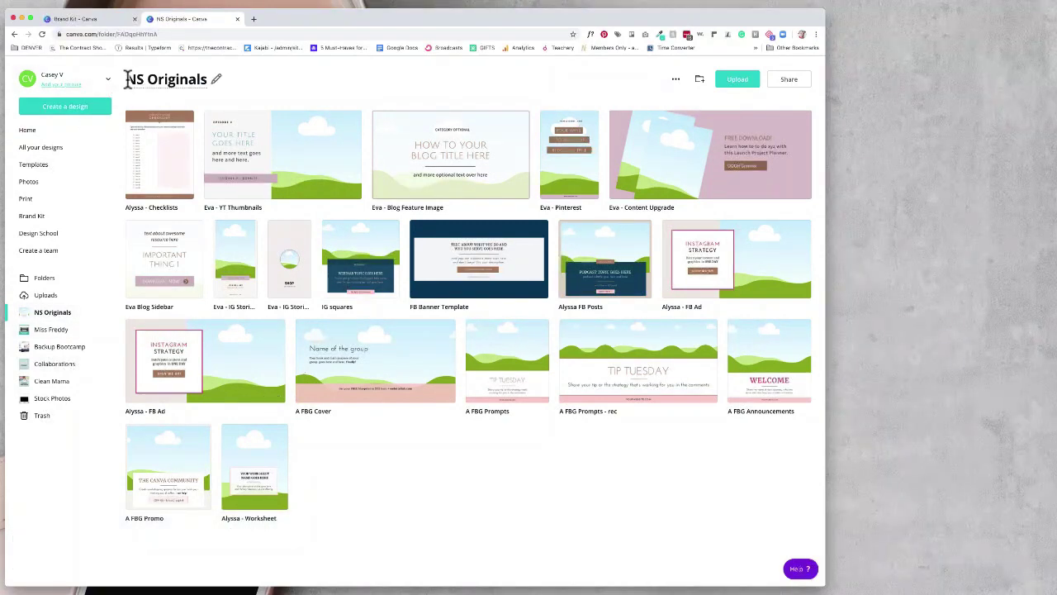
{"action": "left_click", "coordinate": [203, 78]}
{"action": "left_click_drag", "start_coordinate": [206, 77], "coordinate": [165, 77]}
{"action": "left_click", "coordinate": [179, 79]}
Reach the Miss Freddy folder through the folders overview and Collaborations.
{"action": "left_click", "coordinate": [46, 281]}
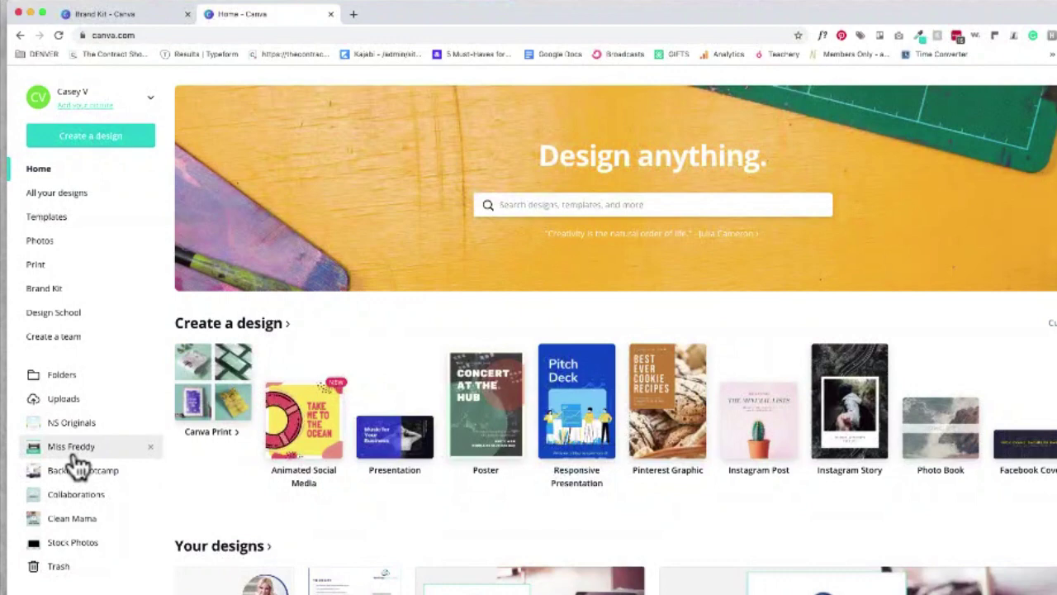
{"action": "left_click", "coordinate": [77, 500]}
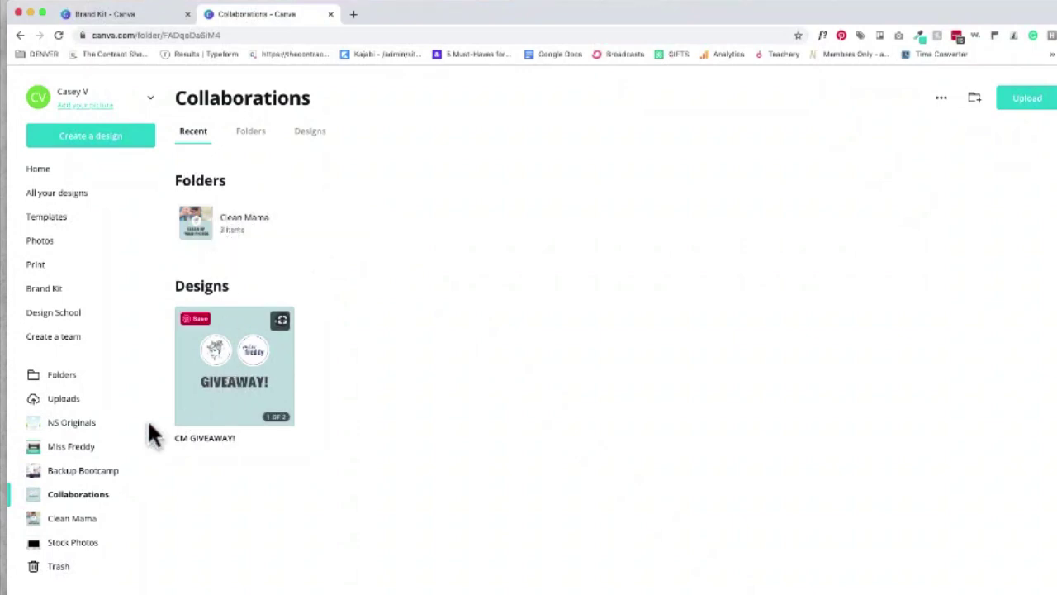
{"action": "left_click", "coordinate": [69, 449]}
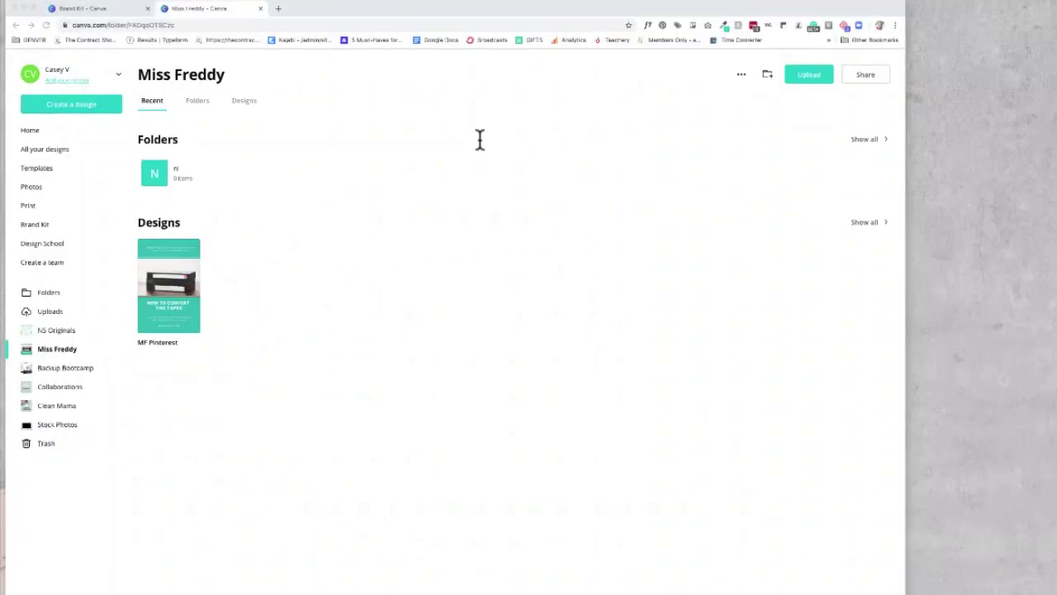
Scroll through the Canva home page.
{"action": "left_click", "coordinate": [30, 131]}
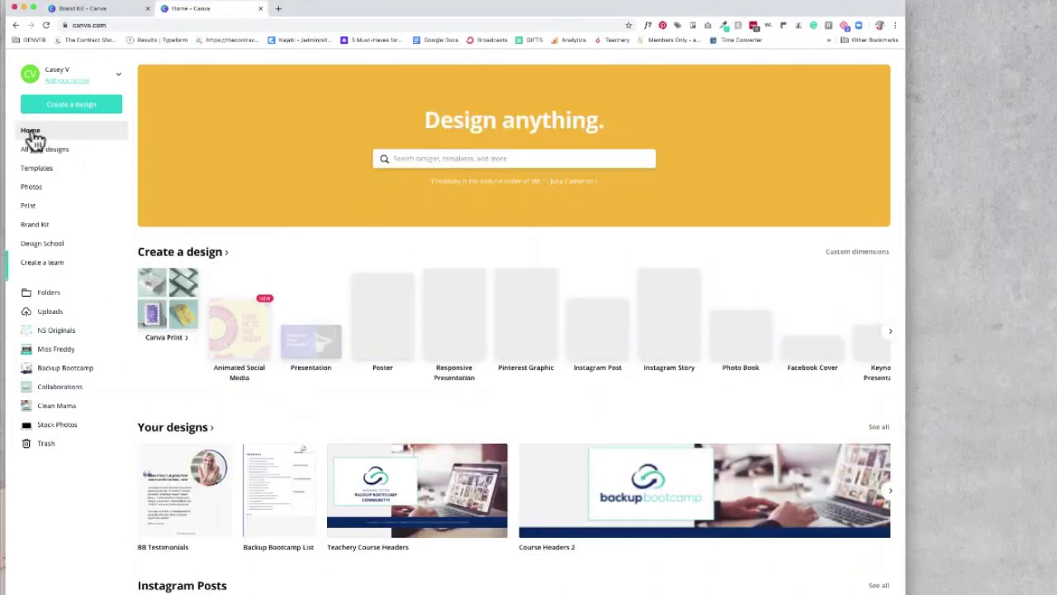
{"action": "scroll", "coordinate": [377, 401], "scroll_direction": "down", "scroll_amount": 3}
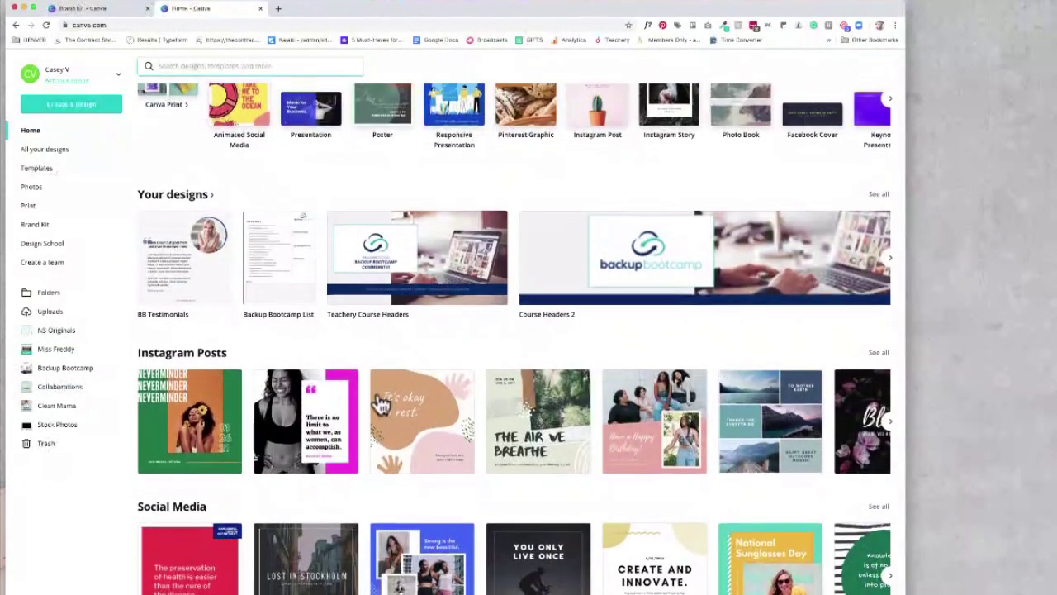
{"action": "scroll", "coordinate": [377, 403], "scroll_direction": "down", "scroll_amount": 2}
{"action": "scroll", "coordinate": [377, 400], "scroll_direction": "up", "scroll_amount": 4}
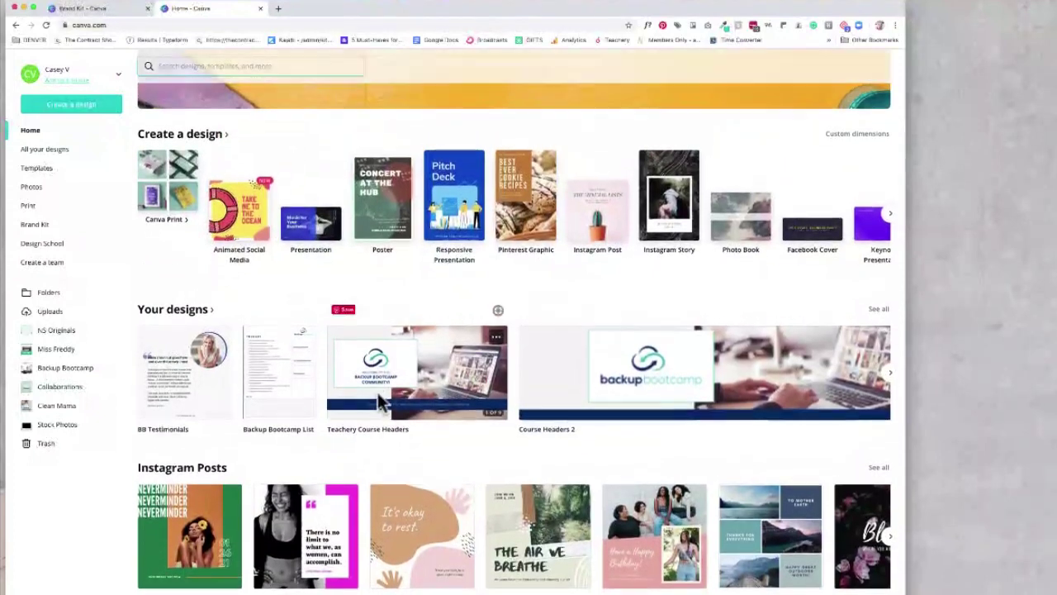
Check the Miss Freddy folder's rename and share options, leaving them unchanged.
{"action": "left_click", "coordinate": [59, 349]}
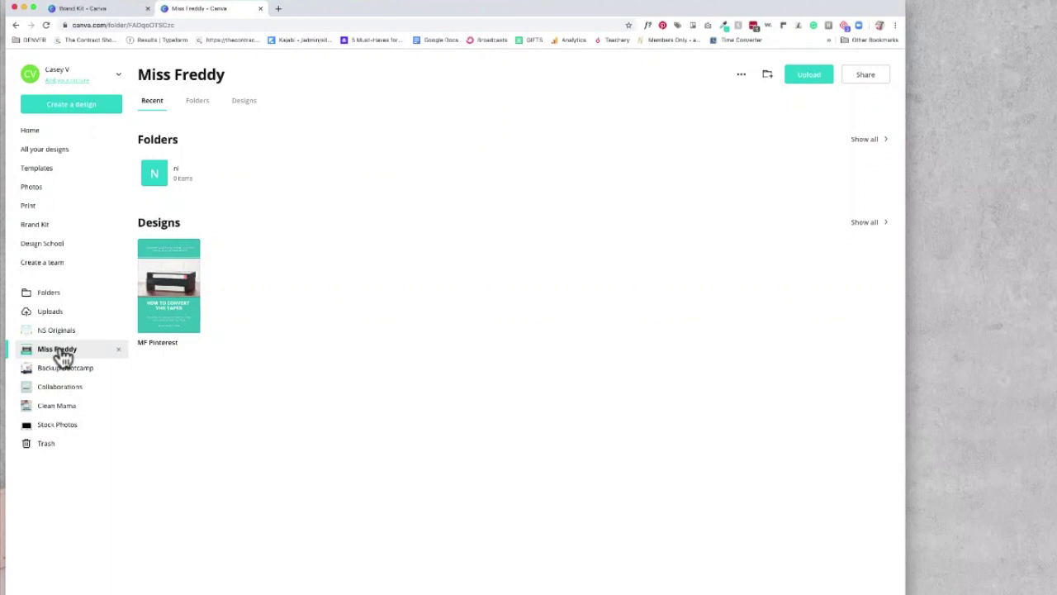
{"action": "left_click", "coordinate": [864, 76]}
{"action": "left_click", "coordinate": [821, 86]}
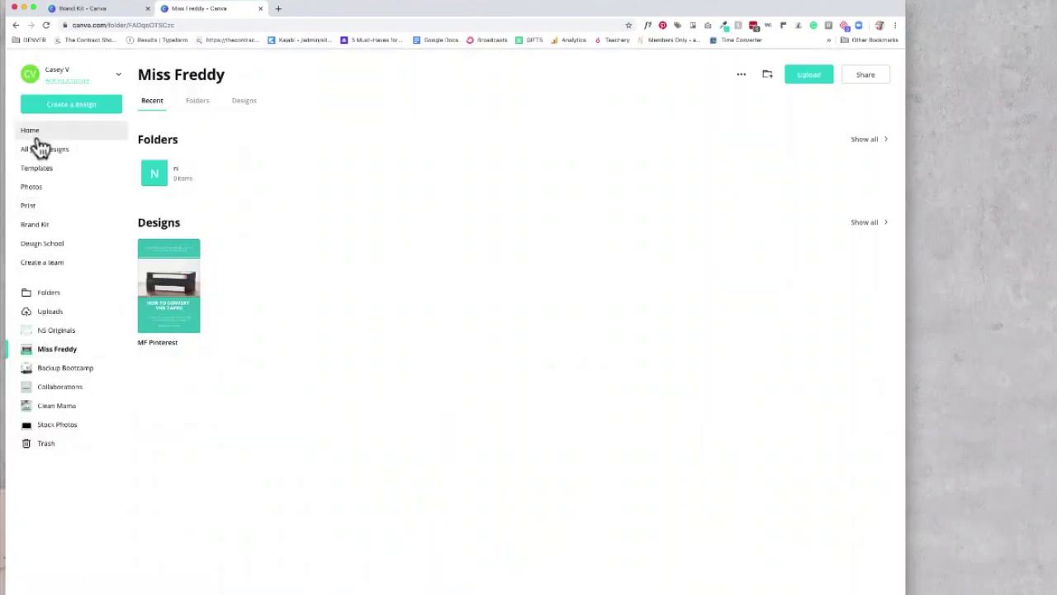
{"action": "left_click", "coordinate": [48, 293]}
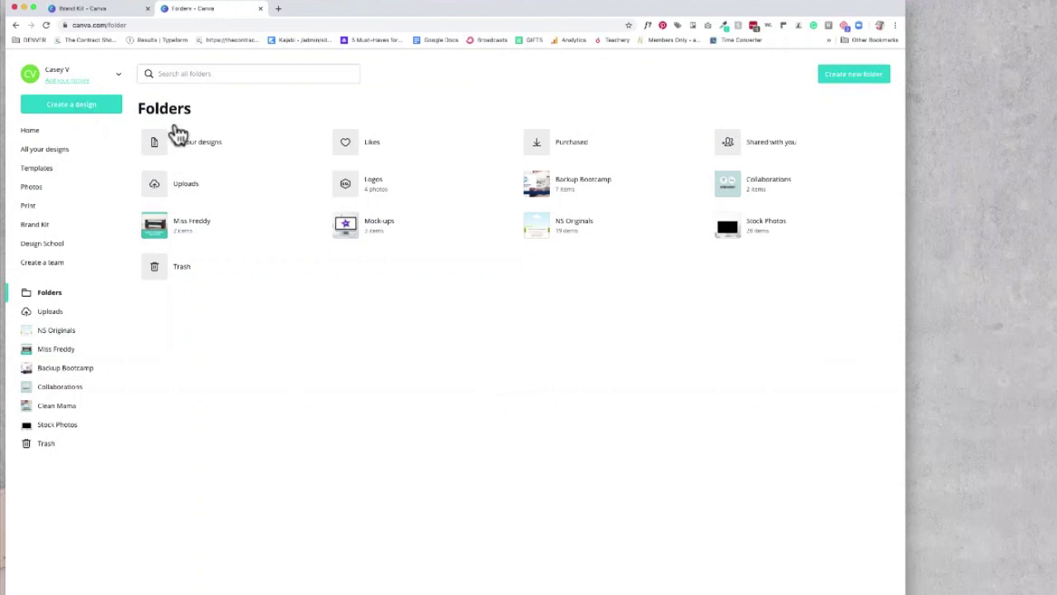
Create a new folder named Brand Photos from the home page.
{"action": "left_click", "coordinate": [37, 132]}
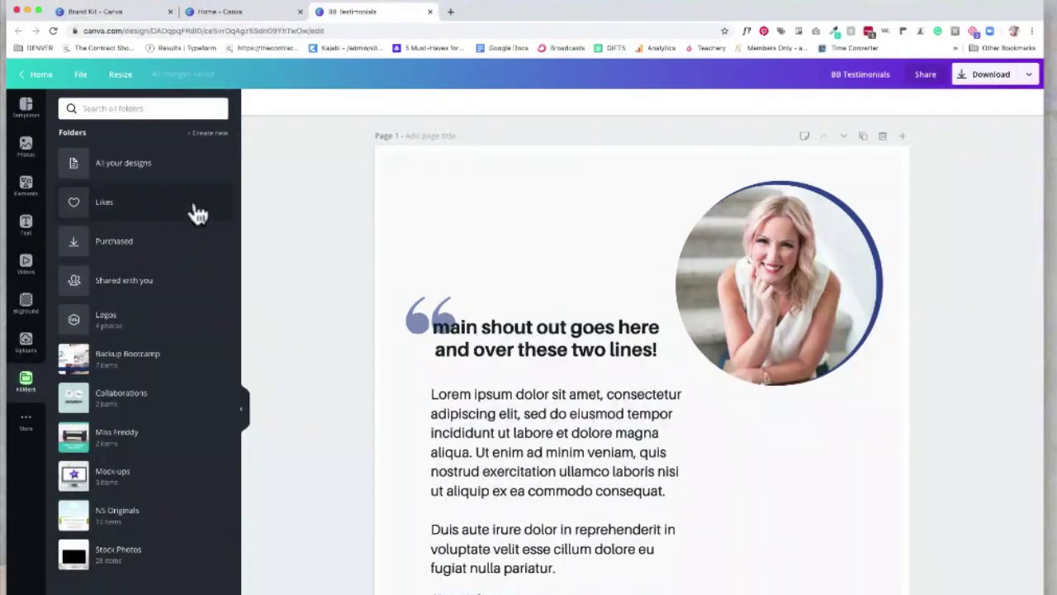
{"action": "left_click", "coordinate": [209, 133]}
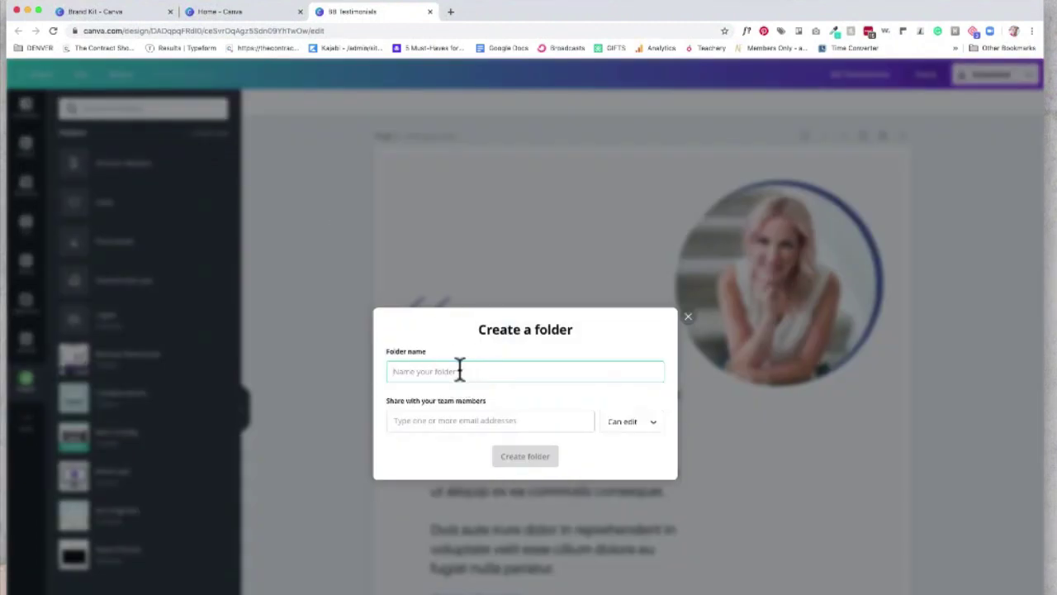
{"action": "type", "text": "Bio"}
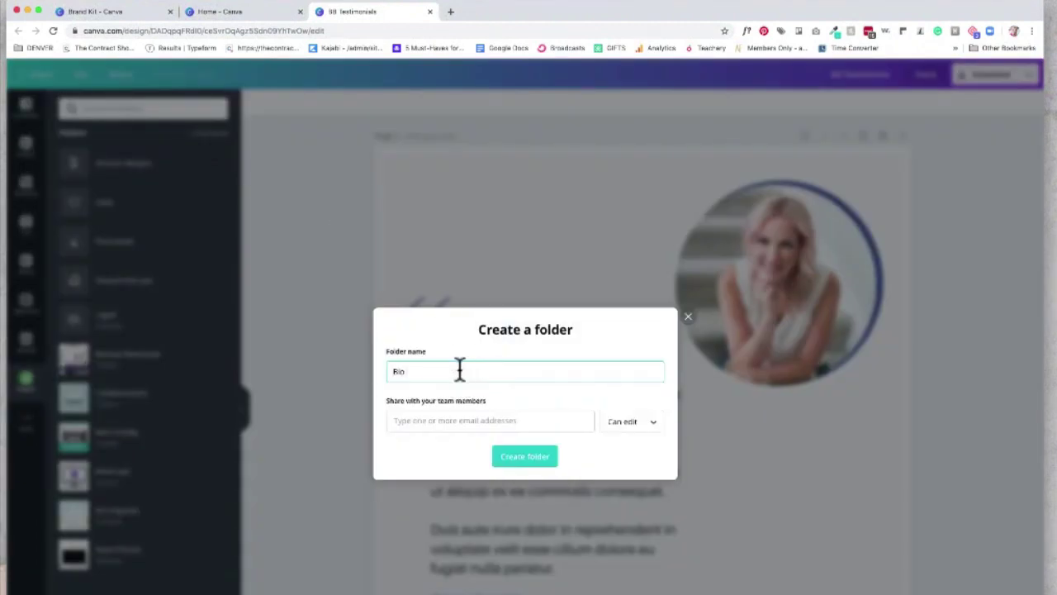
{"action": "key", "text": "BackSpace"}
{"action": "key", "text": "BackSpace"}
{"action": "type", "text": "Brand"}
{"action": "key", "text": "Return"}
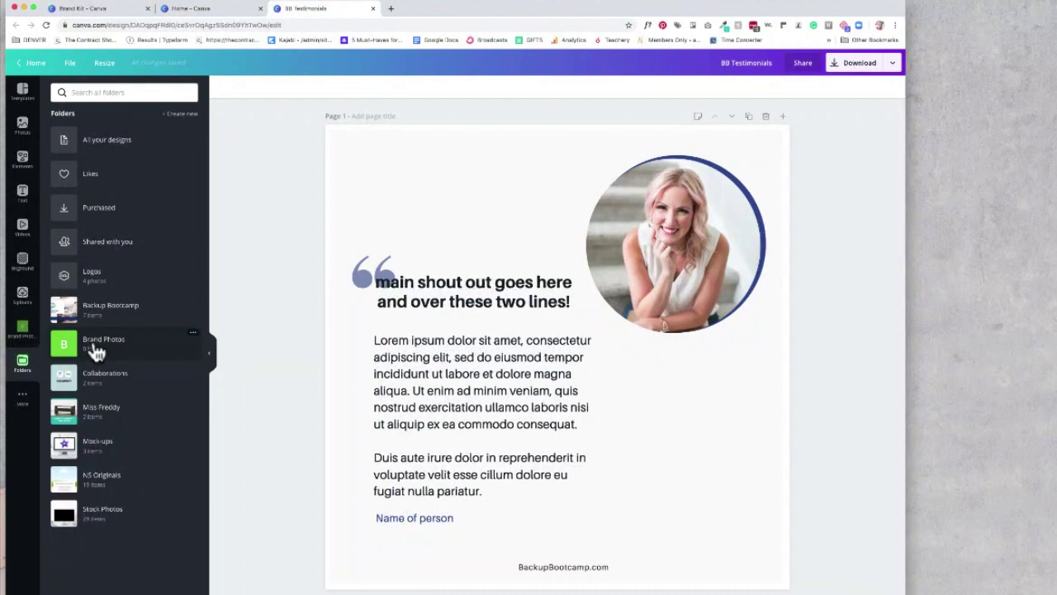
Start moving the Miss Freddy logo upload to a folder, then cancel.
{"action": "scroll", "coordinate": [383, 358], "scroll_direction": "down", "scroll_amount": 5}
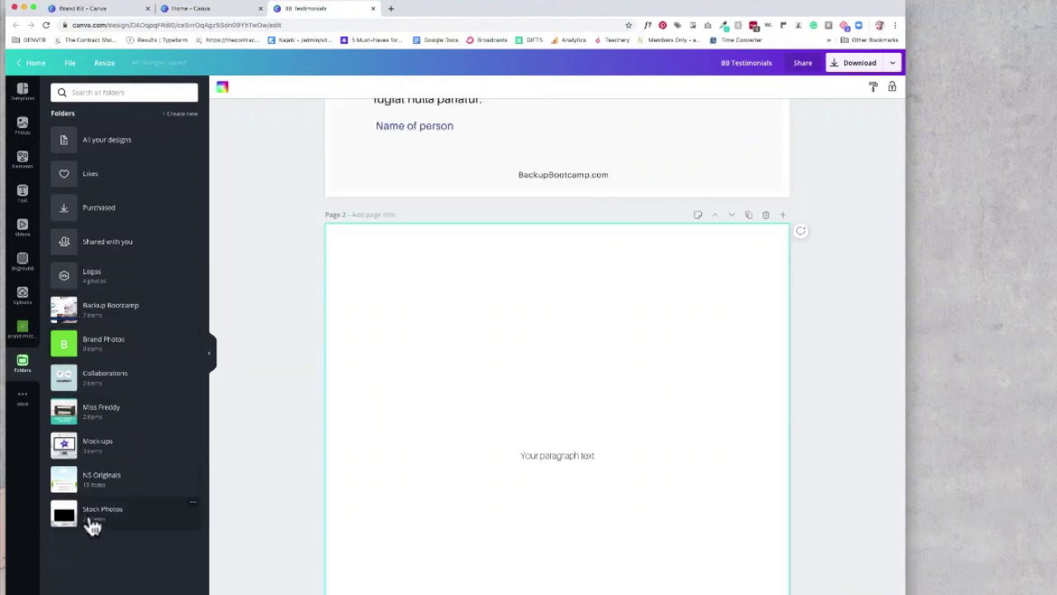
{"action": "left_click", "coordinate": [533, 461]}
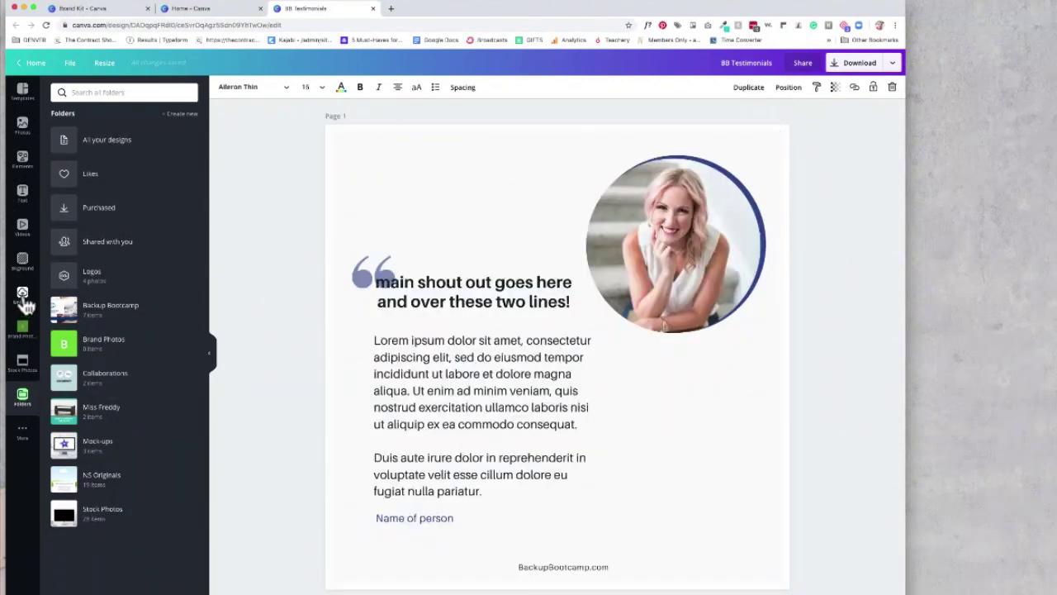
{"action": "left_click", "coordinate": [24, 302]}
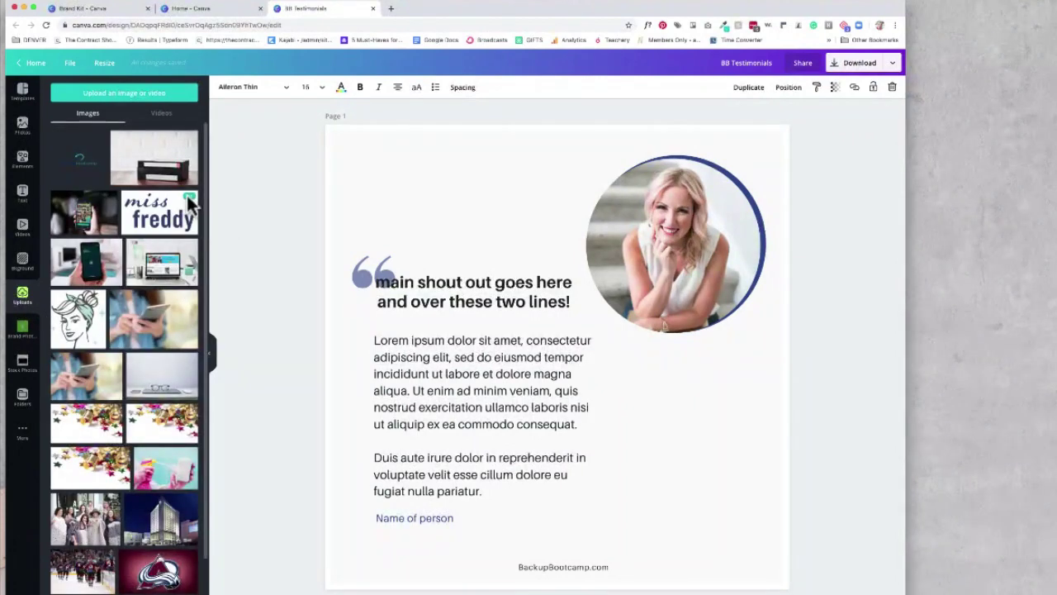
{"action": "left_click", "coordinate": [189, 197]}
{"action": "left_click", "coordinate": [213, 240]}
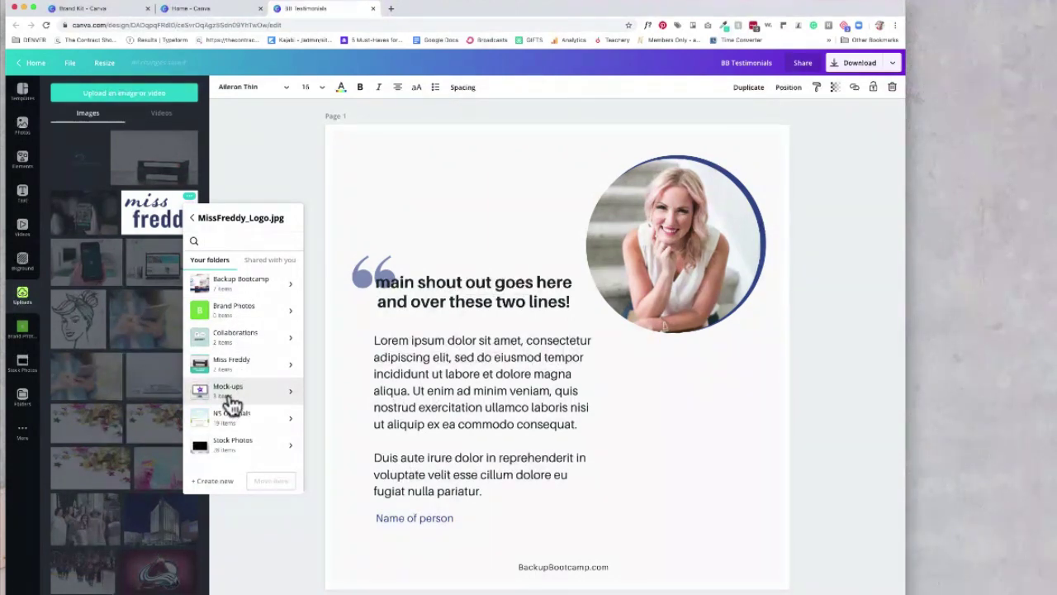
{"action": "left_click", "coordinate": [245, 197]}
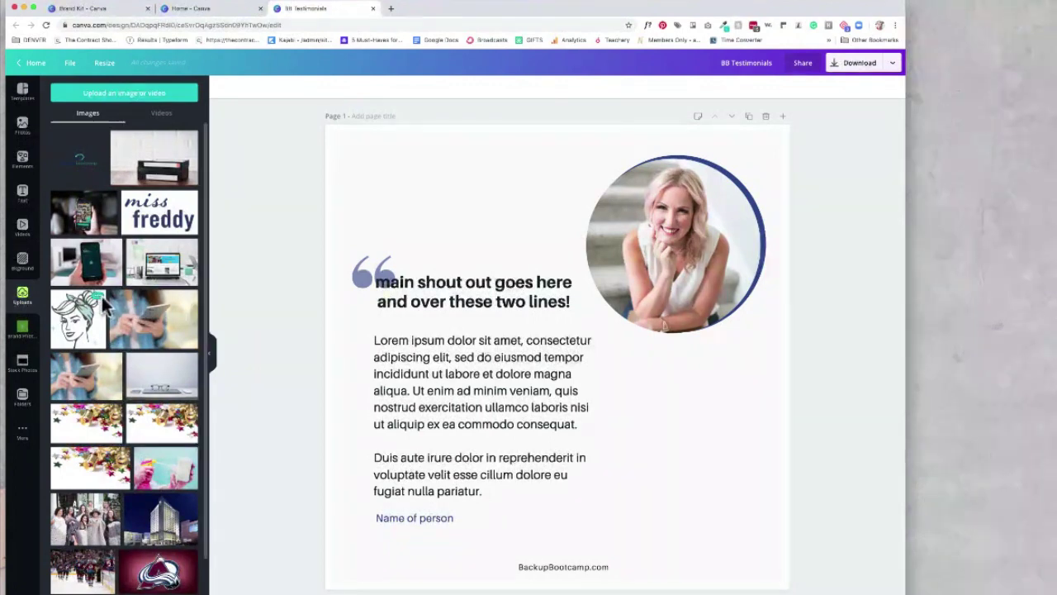
Move the Print illustration upload into the Collaborations folder.
{"action": "left_click", "coordinate": [99, 300]}
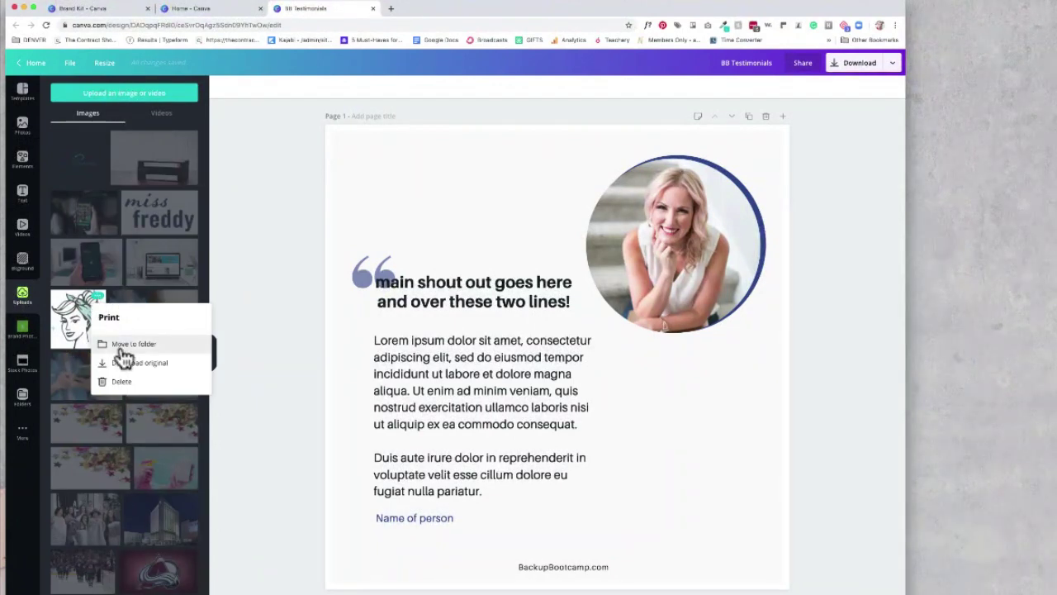
{"action": "left_click", "coordinate": [122, 345]}
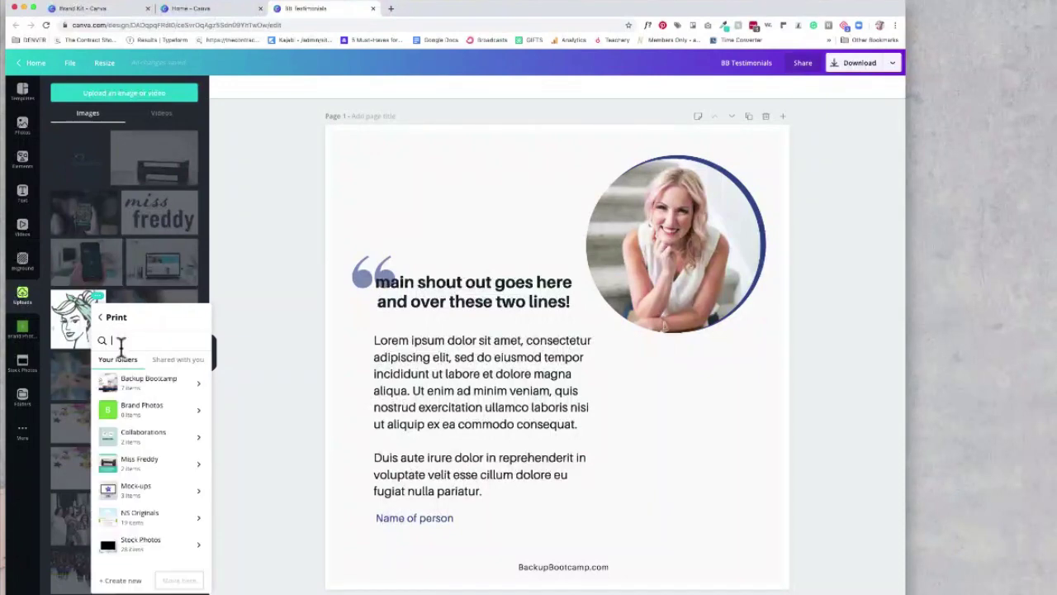
{"action": "left_click", "coordinate": [157, 446]}
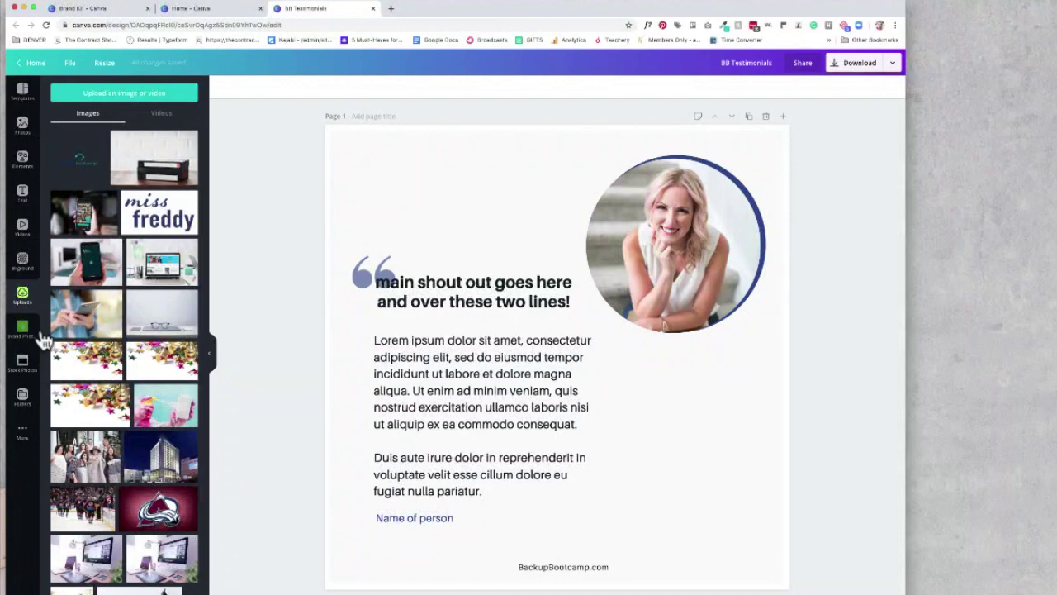
{"action": "left_click", "coordinate": [24, 400]}
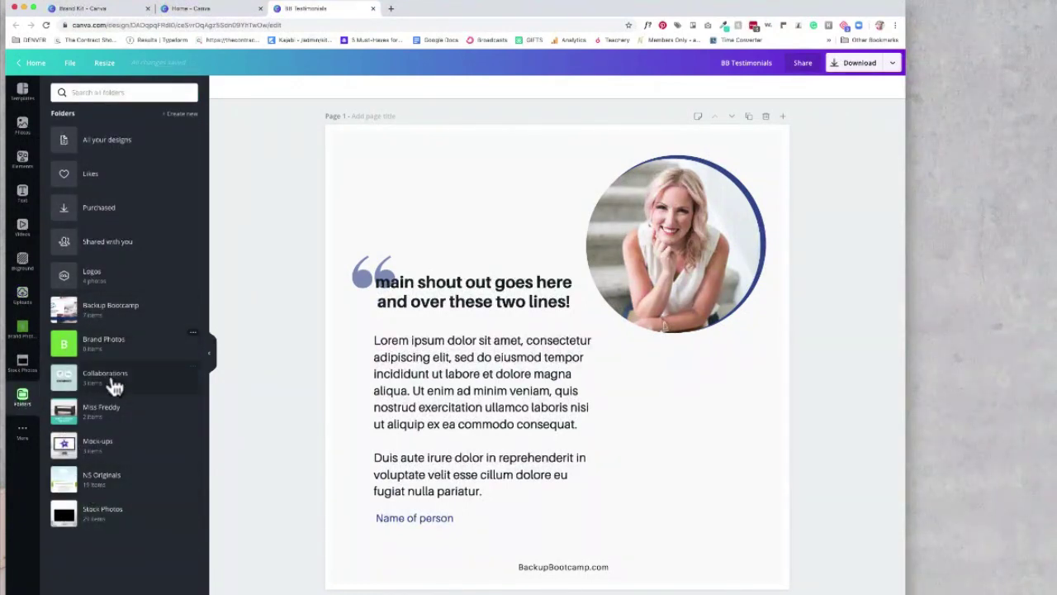
{"action": "left_click", "coordinate": [183, 114]}
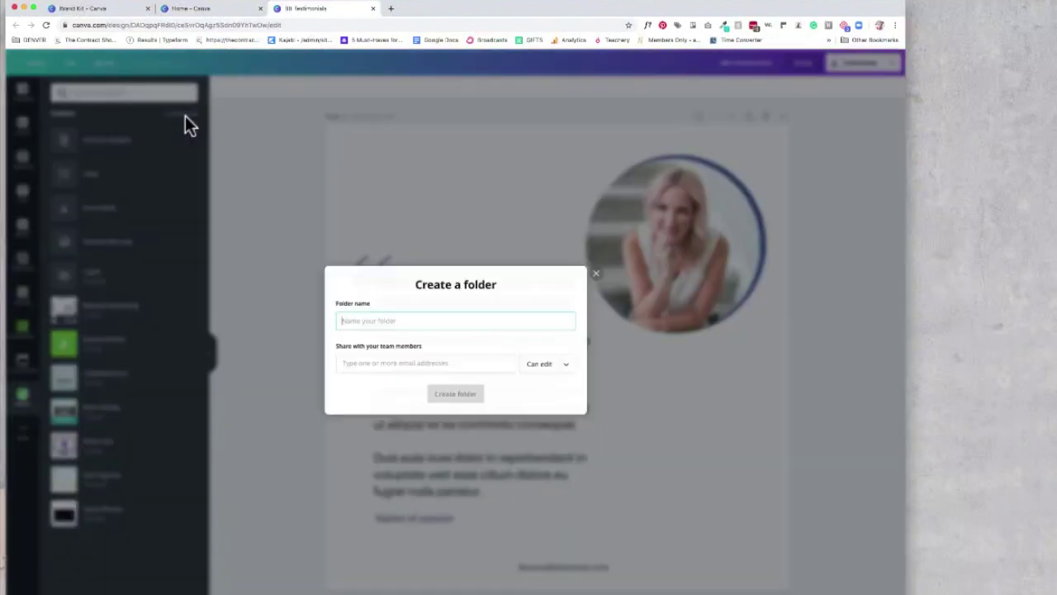
{"action": "type", "text": "Stock Site #1"}
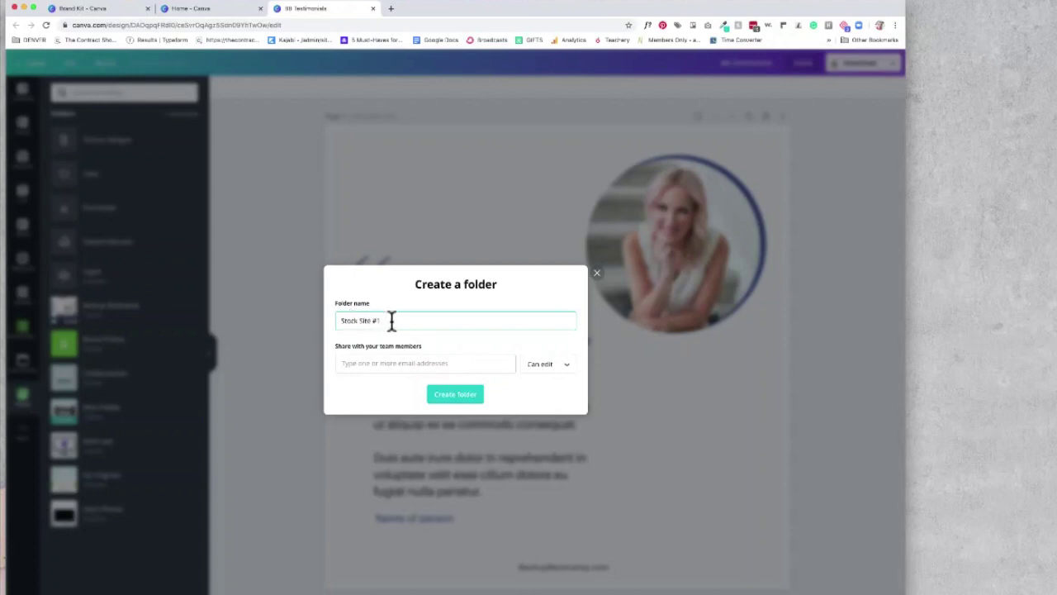
{"action": "mouse_move", "coordinate": [391, 320]}
{"action": "left_mouse_down"}
{"action": "mouse_move", "coordinate": [331, 325]}
{"action": "mouse_move", "coordinate": [411, 320]}
{"action": "left_mouse_up"}
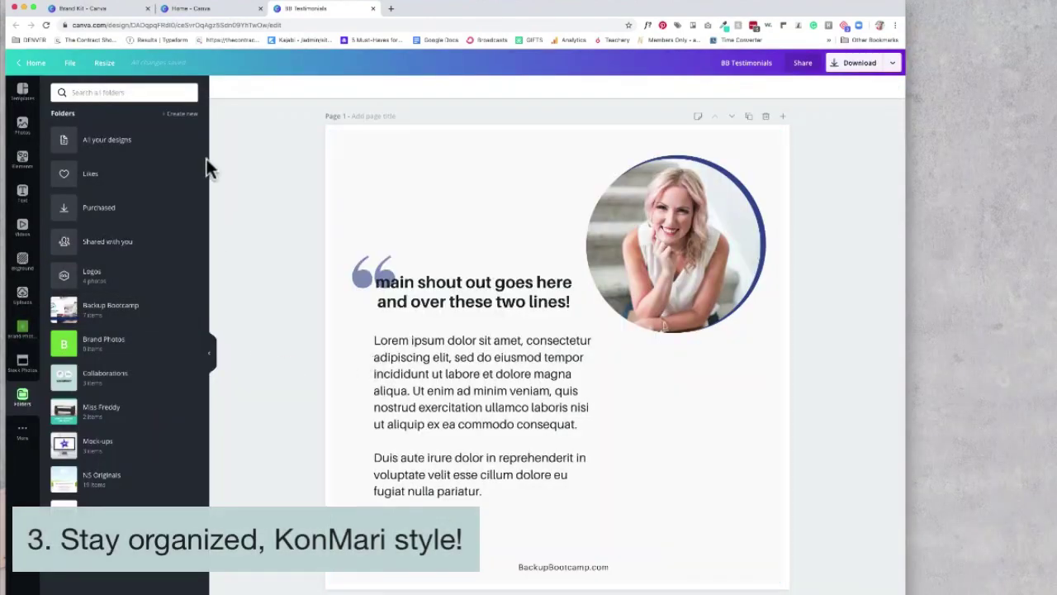
List the uploaded images and inspect the Depositphotos festive image's options.
{"action": "left_click", "coordinate": [24, 296]}
{"action": "scroll", "coordinate": [136, 307], "scroll_direction": "down", "scroll_amount": 1}
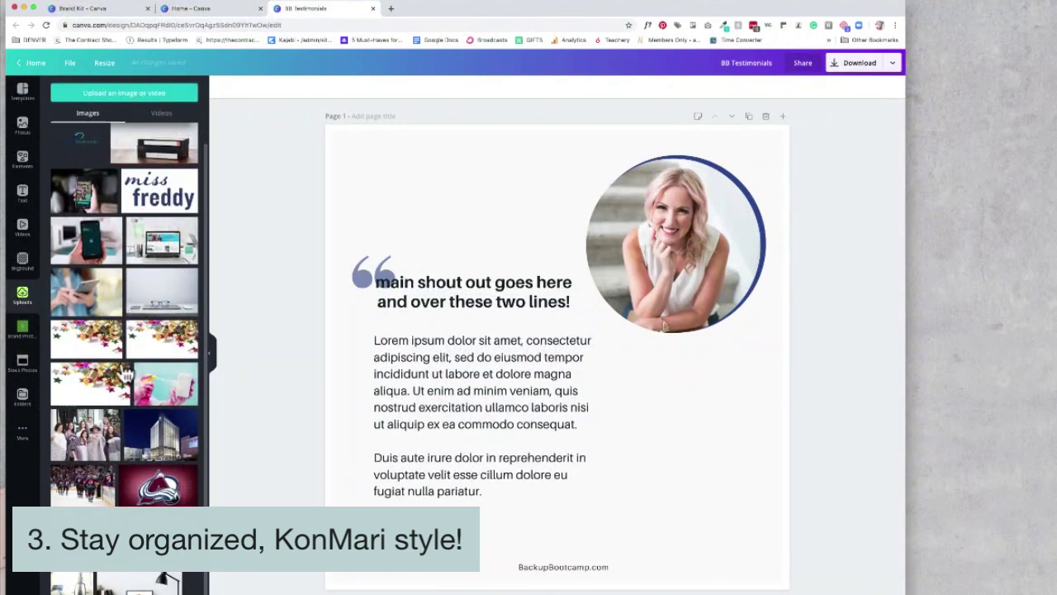
{"action": "left_click", "coordinate": [117, 334]}
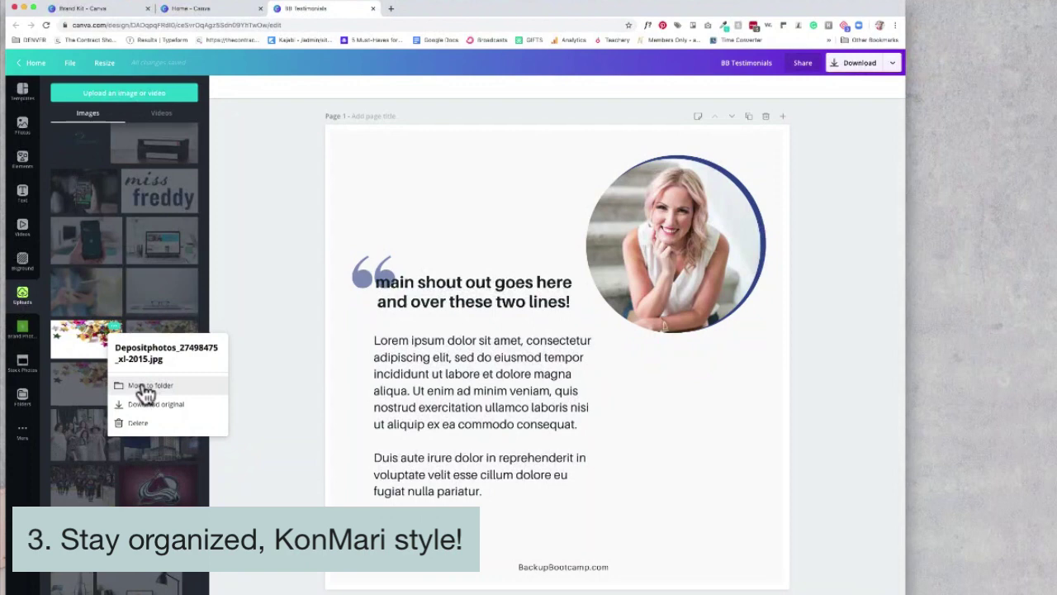
{"action": "left_click", "coordinate": [258, 378]}
Select the placeholder paragraph text on Page 2 of the design.
{"action": "scroll", "coordinate": [413, 334], "scroll_direction": "down", "scroll_amount": 5}
{"action": "scroll", "coordinate": [415, 337], "scroll_direction": "down", "scroll_amount": 3}
{"action": "left_click", "coordinate": [406, 345]}
{"action": "left_click", "coordinate": [537, 347]}
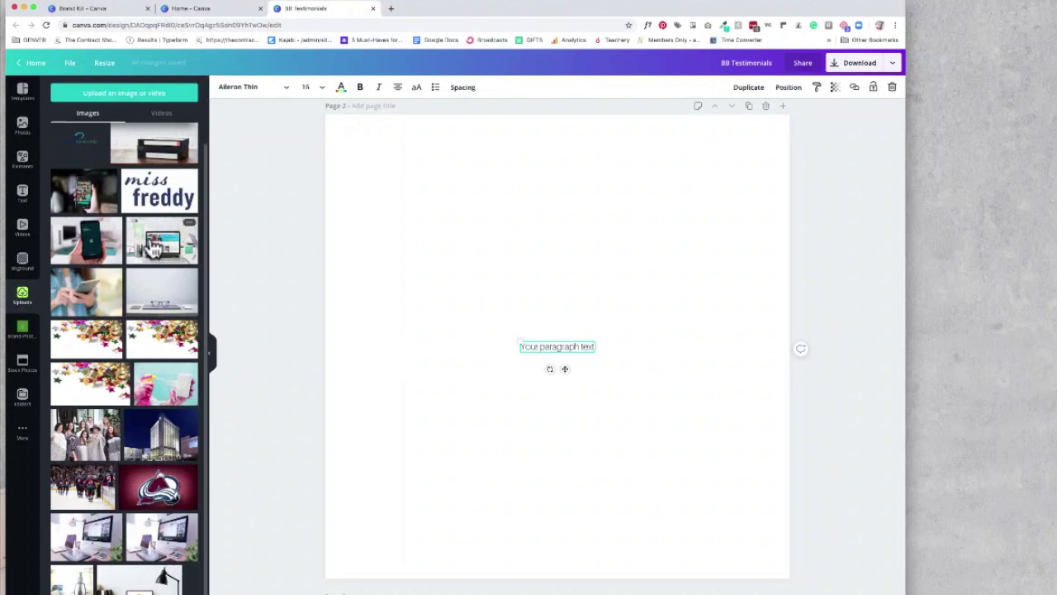
{"action": "scroll", "coordinate": [152, 247], "scroll_direction": "up", "scroll_amount": 1}
Put the check-mark monitor mock-up on page 2 instead of the desk-lamp one.
{"action": "scroll", "coordinate": [152, 246], "scroll_direction": "down", "scroll_amount": 1}
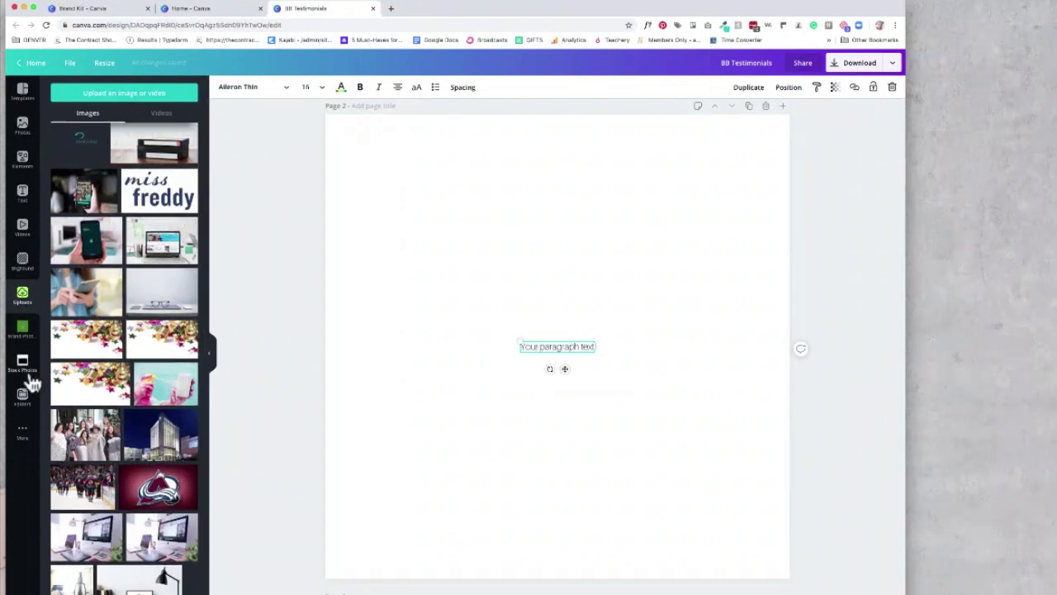
{"action": "left_click", "coordinate": [24, 402]}
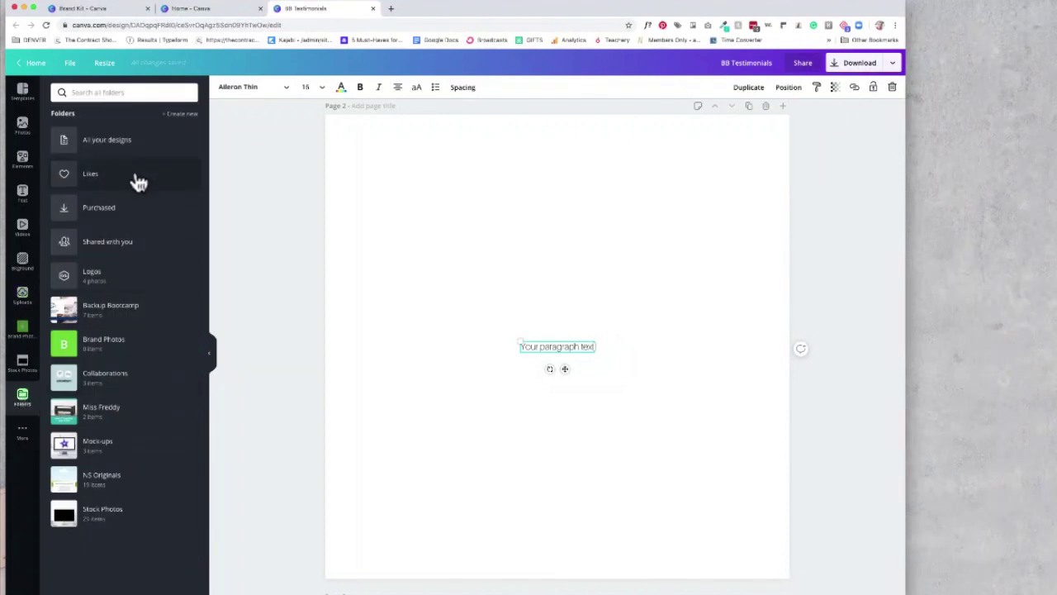
{"action": "left_click", "coordinate": [68, 442]}
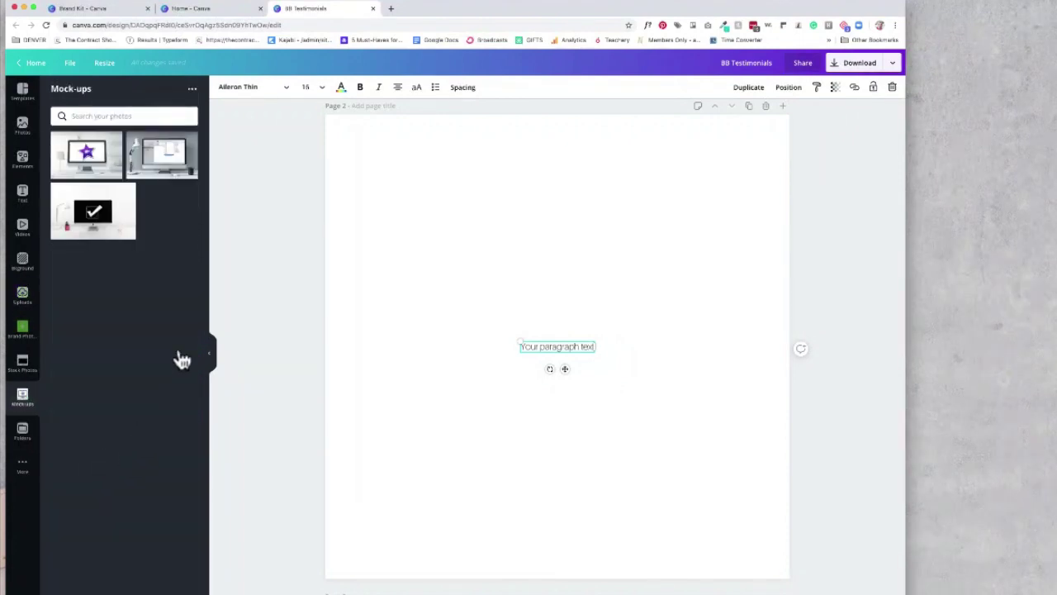
{"action": "left_click", "coordinate": [159, 170]}
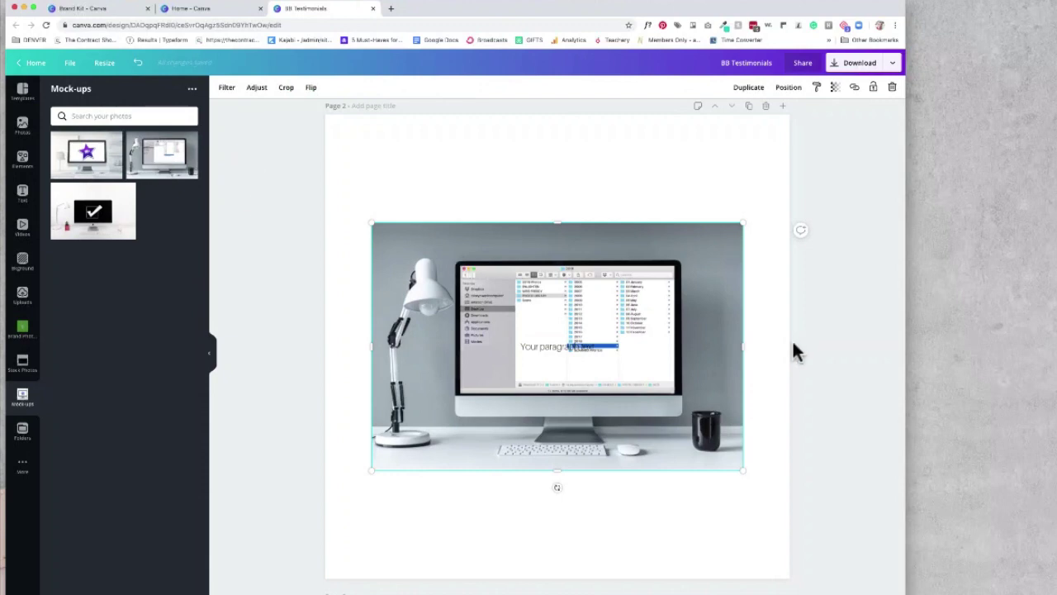
{"action": "left_click", "coordinate": [131, 225]}
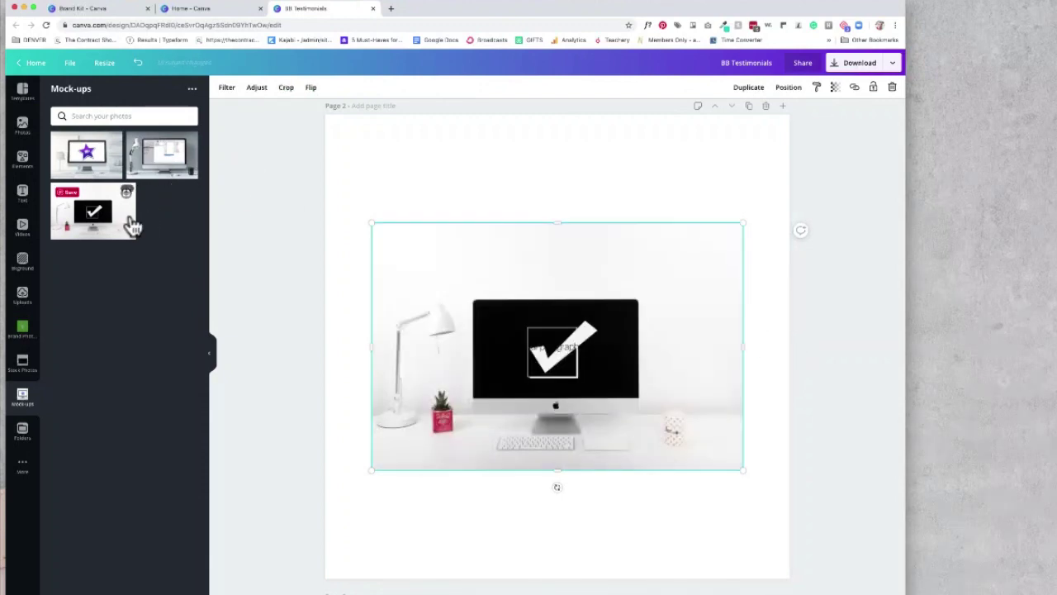
{"action": "left_click", "coordinate": [30, 64]}
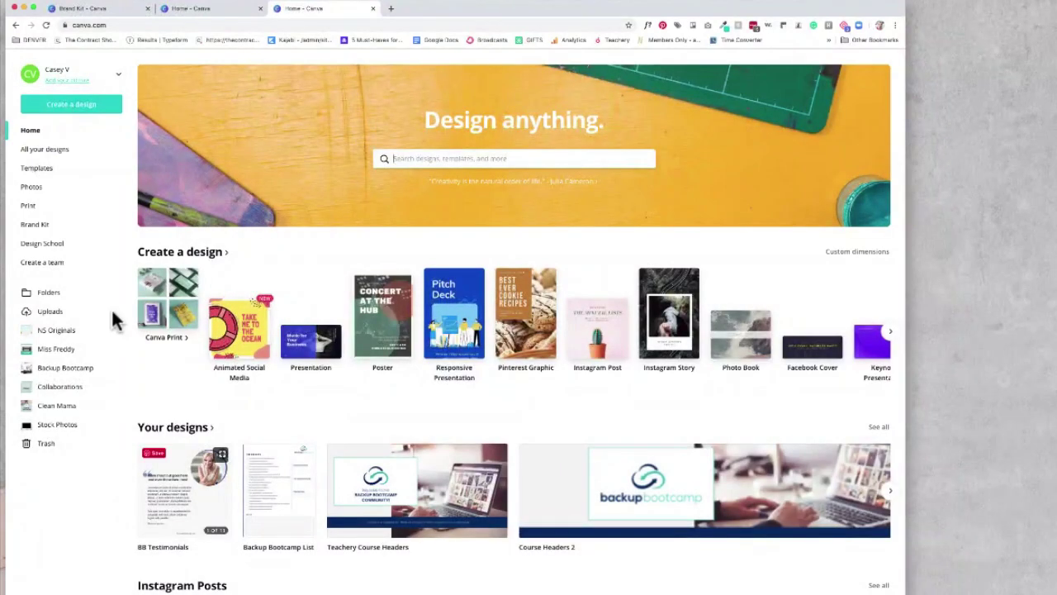
Drag BB Testimonials from All your designs into the Backup Bootcamp folder and verify it.
{"action": "left_click", "coordinate": [46, 151]}
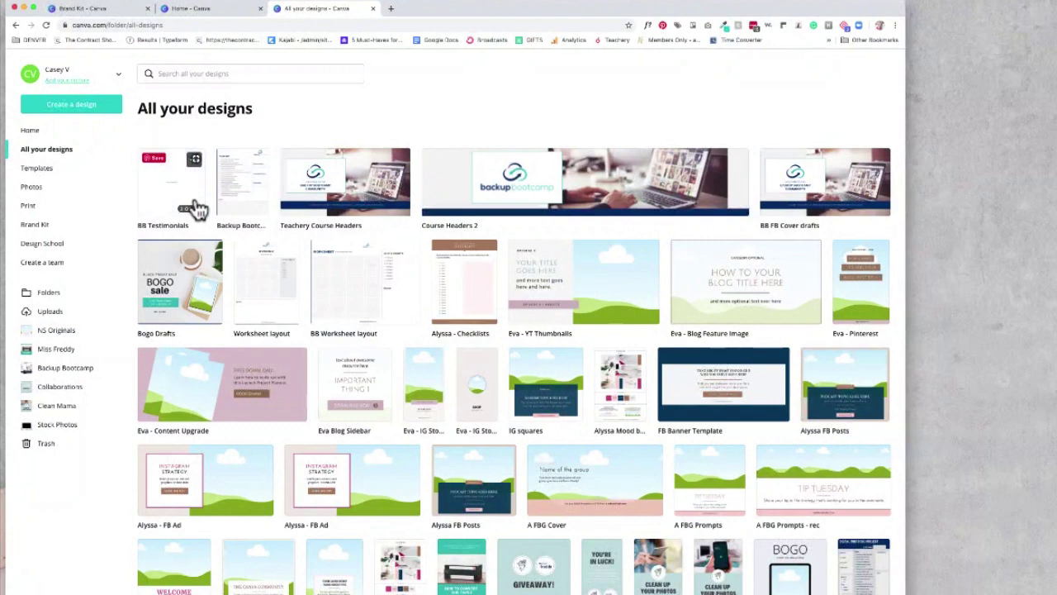
{"action": "left_click_drag", "start_coordinate": [196, 206], "coordinate": [80, 374]}
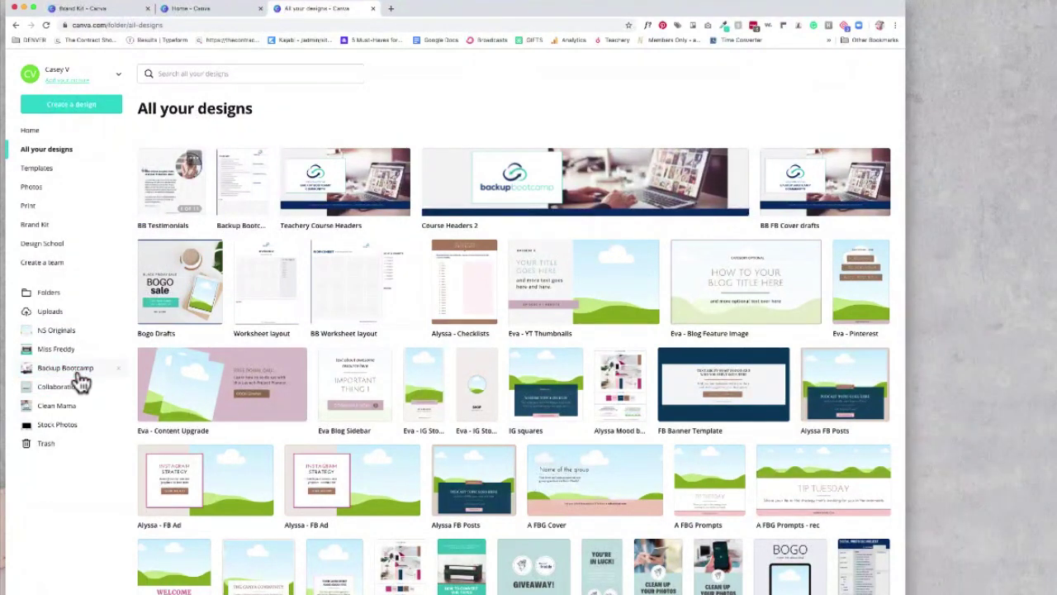
{"action": "left_click", "coordinate": [81, 371]}
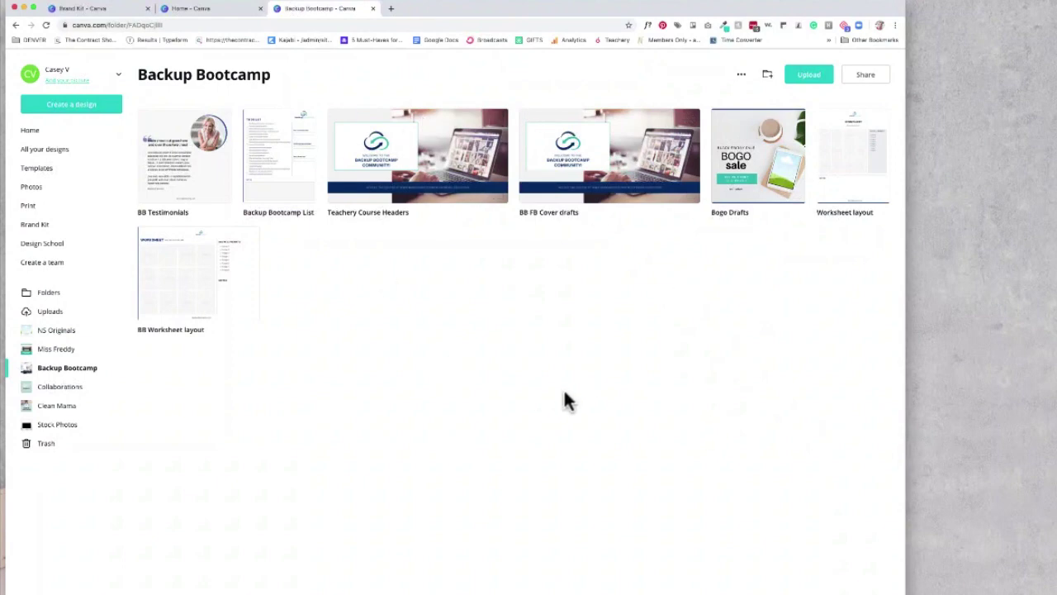
{"action": "left_click", "coordinate": [52, 131]}
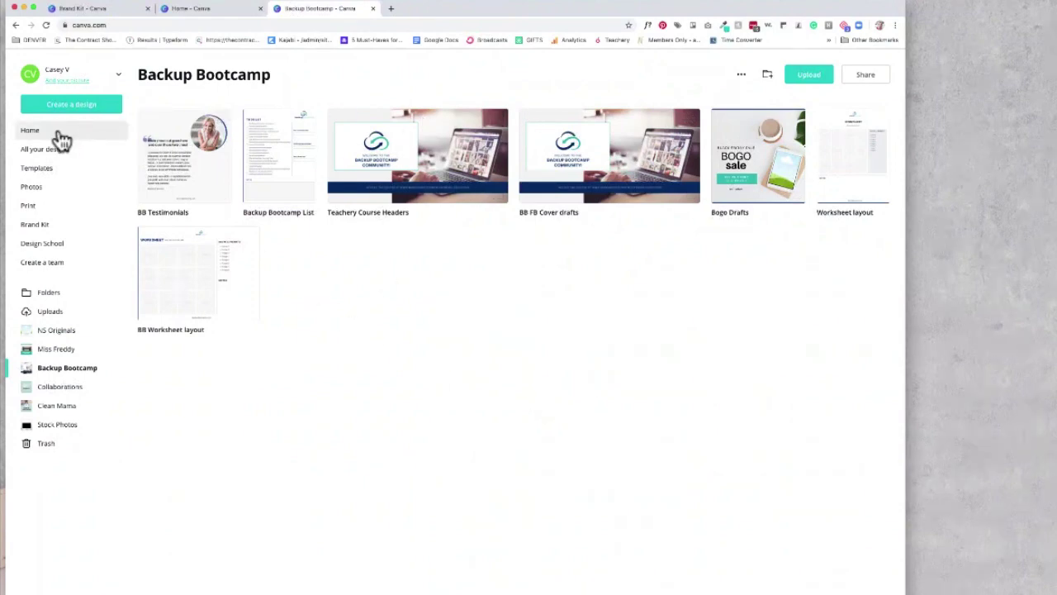
{"action": "scroll", "coordinate": [333, 457], "scroll_direction": "down", "scroll_amount": 3}
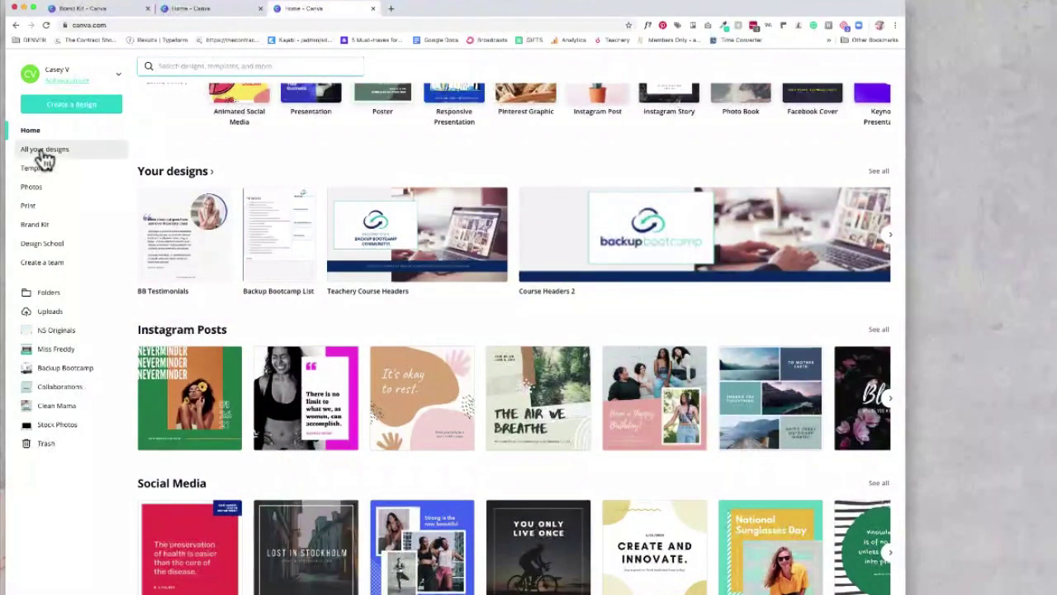
Rename page 3's title, typing 'Orfgani' as the new name.
{"action": "left_click", "coordinate": [45, 158]}
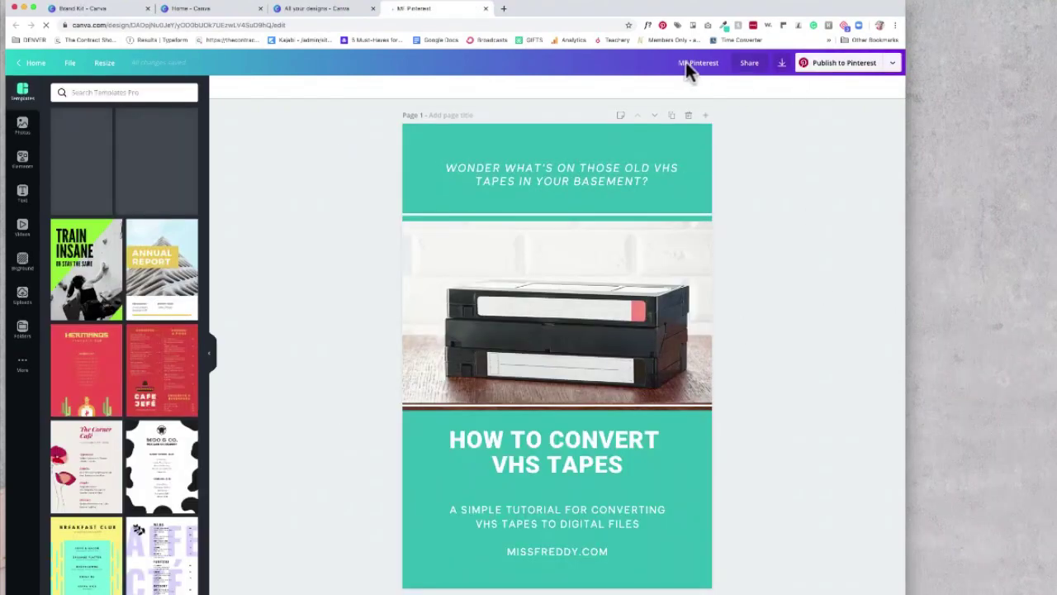
{"action": "left_click", "coordinate": [685, 63]}
{"action": "scroll", "coordinate": [749, 195], "scroll_direction": "down", "scroll_amount": 10}
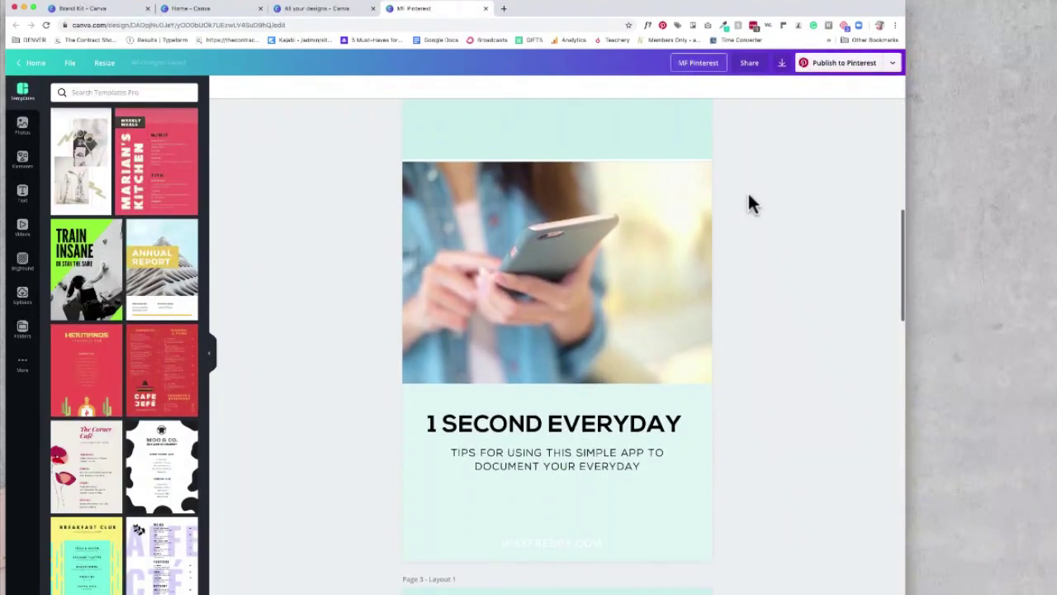
{"action": "scroll", "coordinate": [749, 204], "scroll_direction": "down", "scroll_amount": 10}
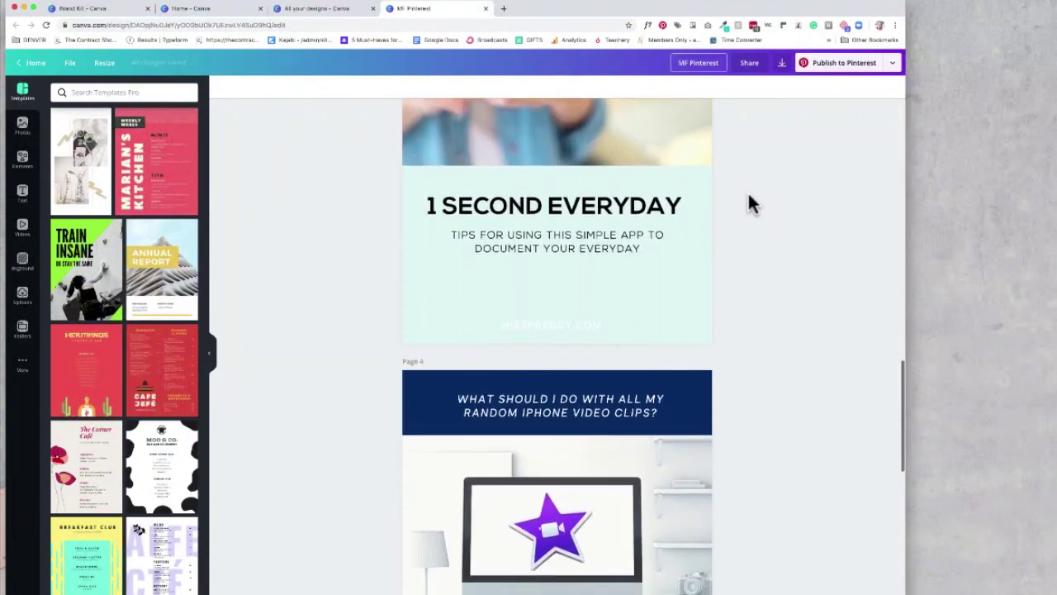
{"action": "scroll", "coordinate": [749, 204], "scroll_direction": "up", "scroll_amount": 8}
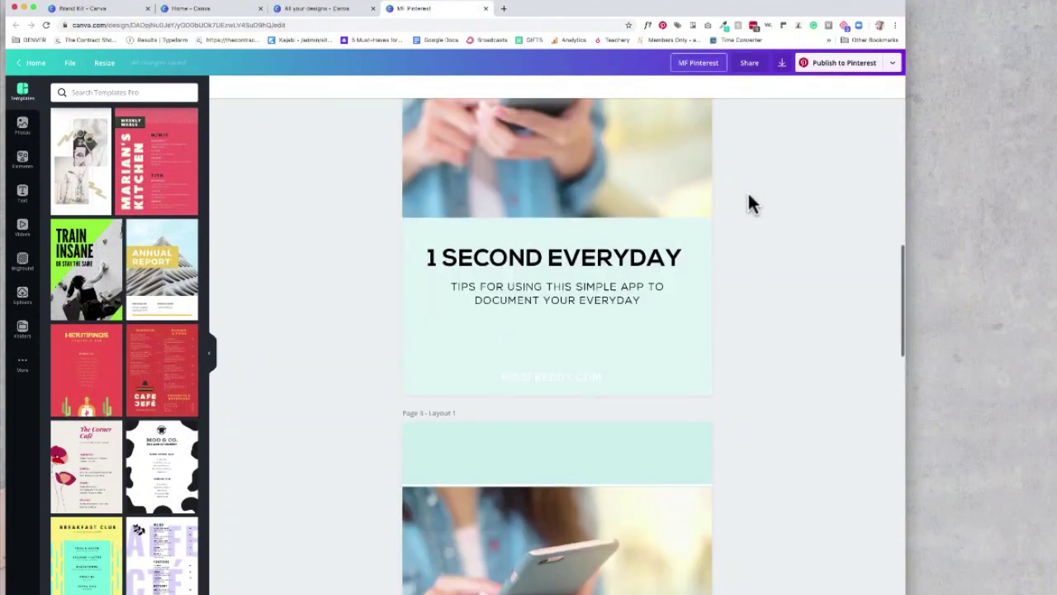
{"action": "scroll", "coordinate": [603, 198], "scroll_direction": "down", "scroll_amount": 1}
{"action": "left_click", "coordinate": [449, 190]}
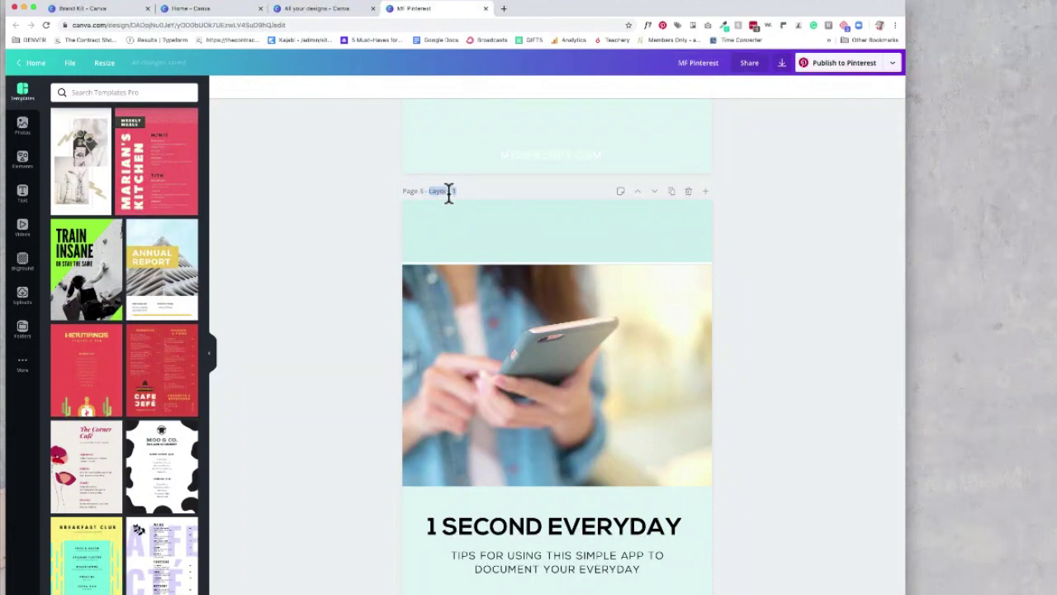
{"action": "type", "text": "Orfgani"}
{"action": "left_click", "coordinate": [789, 250]}
Centre the tips subtitle under 1 SECOND EVERYDAY.
{"action": "scroll", "coordinate": [786, 251], "scroll_direction": "down", "scroll_amount": 1}
{"action": "left_click", "coordinate": [594, 531]}
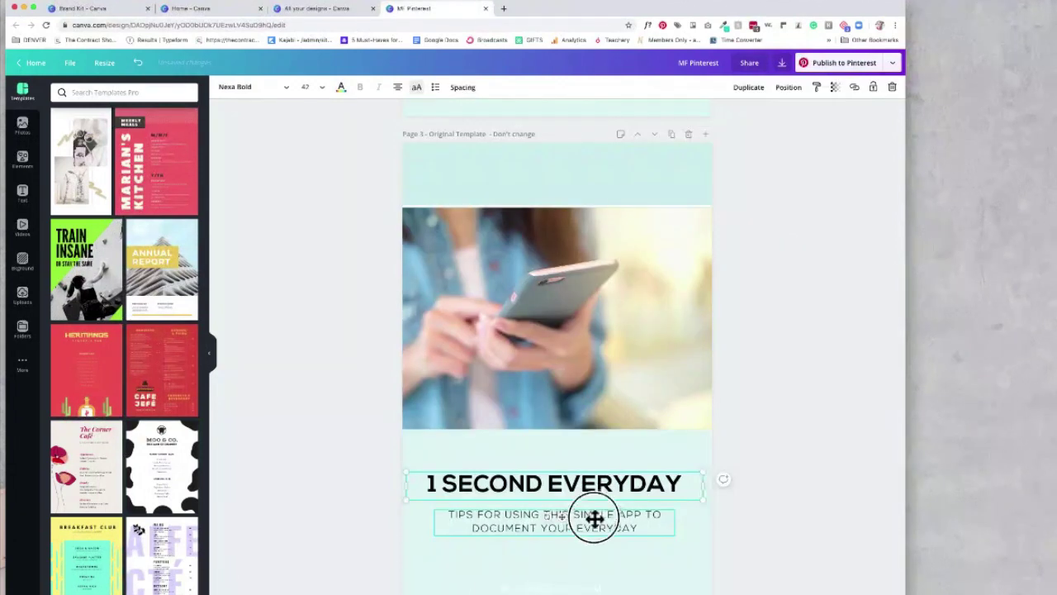
{"action": "left_click_drag", "start_coordinate": [595, 531], "coordinate": [597, 526]}
{"action": "left_click", "coordinate": [774, 509]}
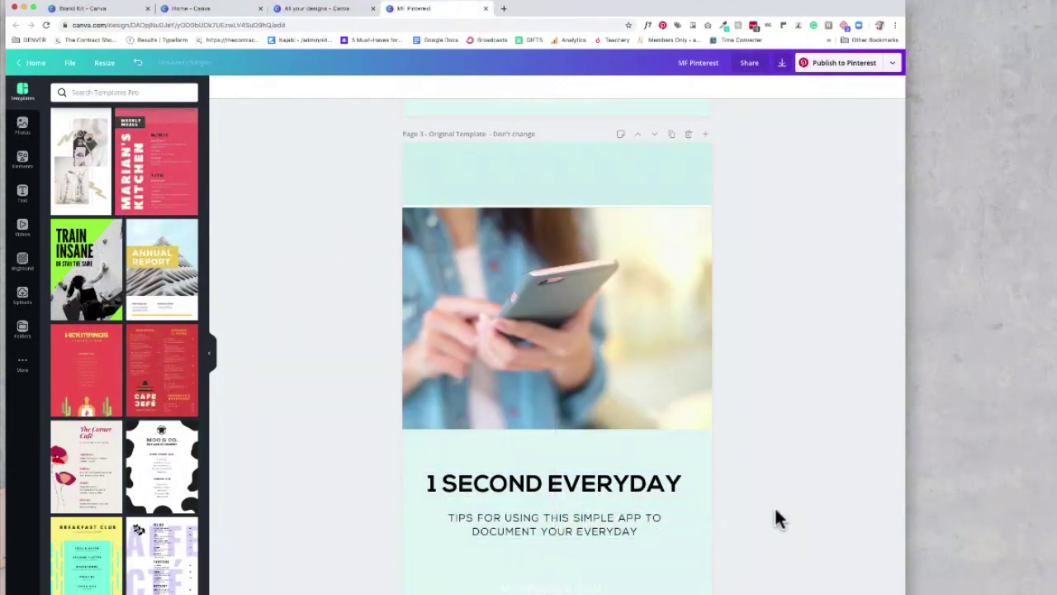
Duplicate the original template page and set the working page title to 'Title of Blog Post'.
{"action": "left_click", "coordinate": [671, 136]}
{"action": "scroll", "coordinate": [651, 170], "scroll_direction": "down", "scroll_amount": 5}
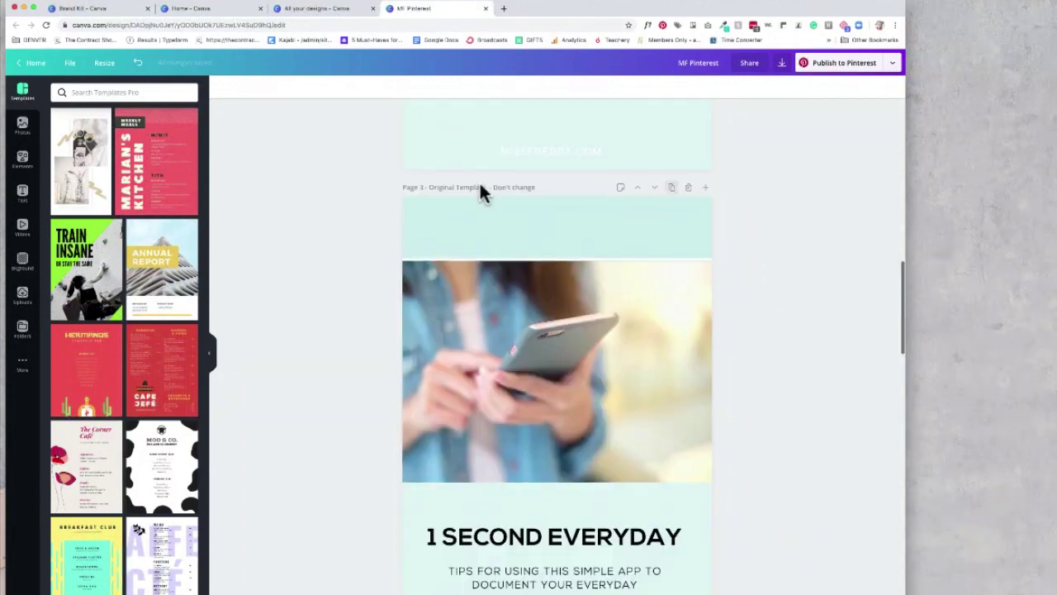
{"action": "left_click", "coordinate": [481, 183]}
{"action": "type", "text": "Title of Blog Post"}
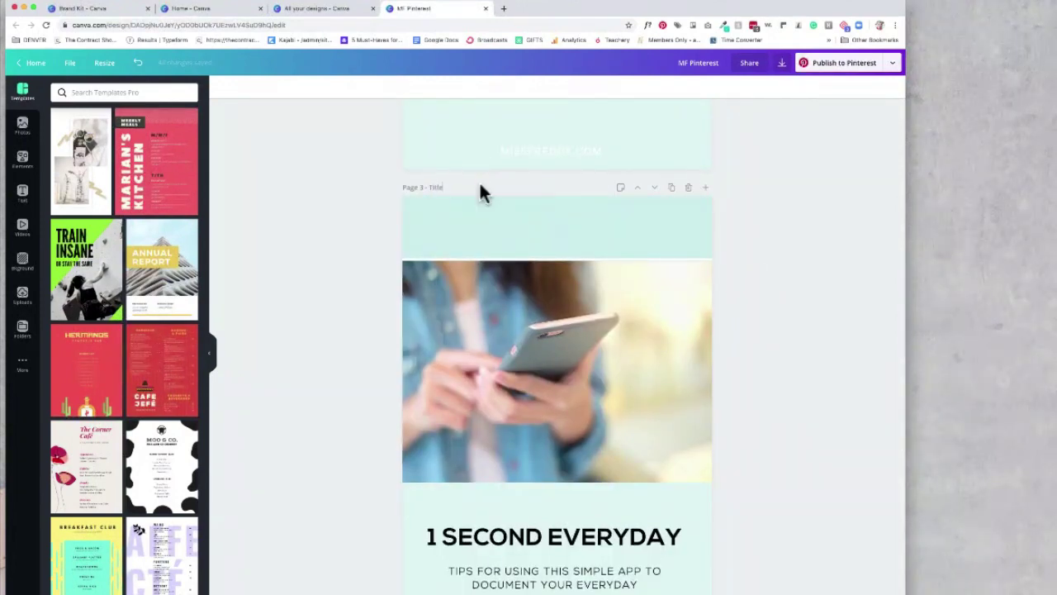
Stretch the page's photo upward so it reaches the top.
{"action": "left_click", "coordinate": [560, 262]}
{"action": "left_click_drag", "start_coordinate": [560, 262], "coordinate": [566, 229]}
{"action": "scroll", "coordinate": [592, 293], "scroll_direction": "down", "scroll_amount": 1}
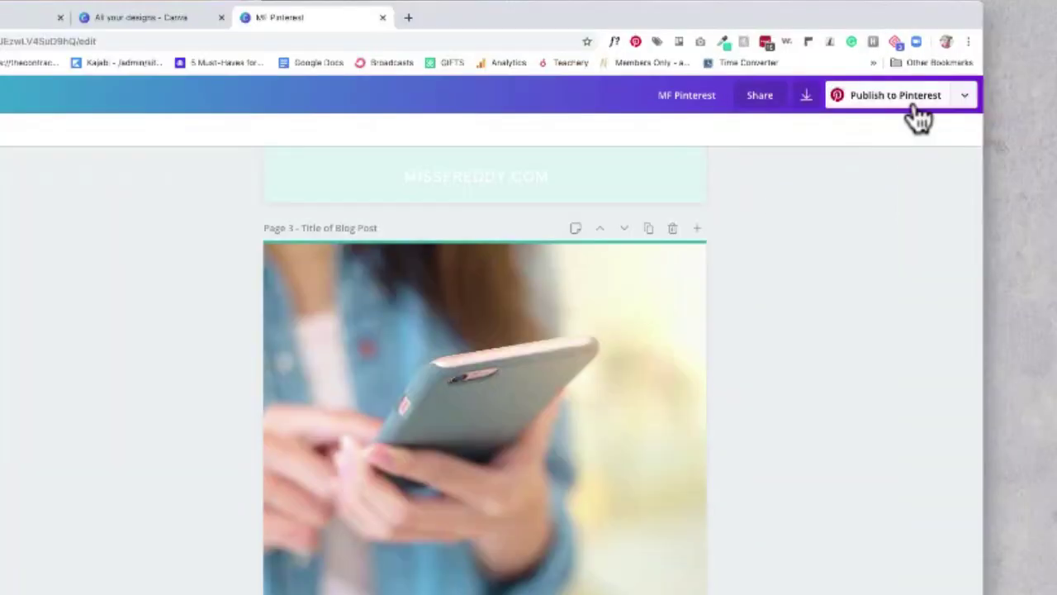
{"action": "left_click", "coordinate": [963, 98]}
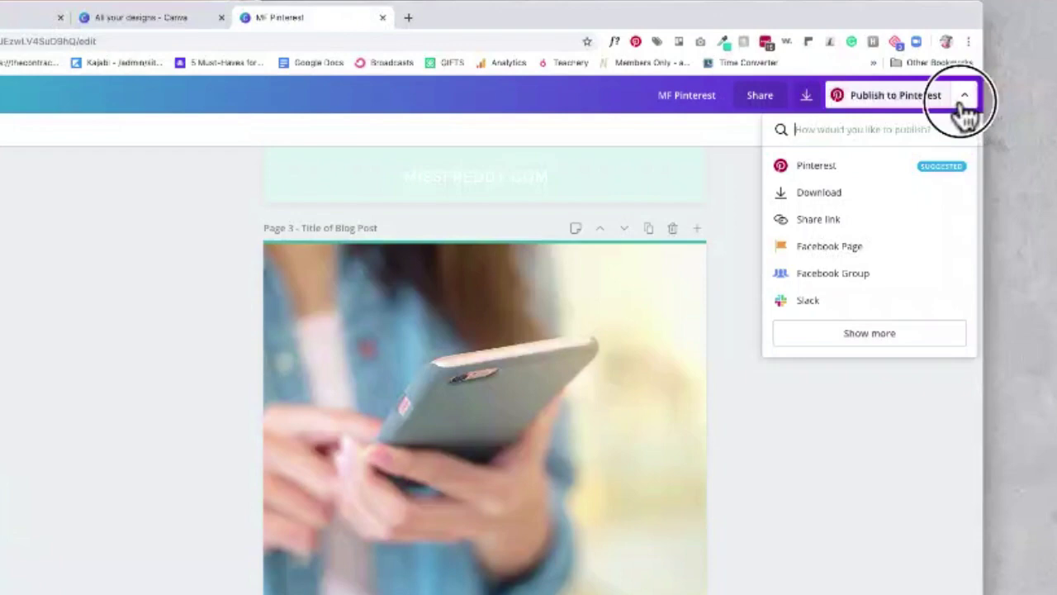
{"action": "left_click", "coordinate": [867, 334]}
{"action": "scroll", "coordinate": [868, 314], "scroll_direction": "down", "scroll_amount": 5}
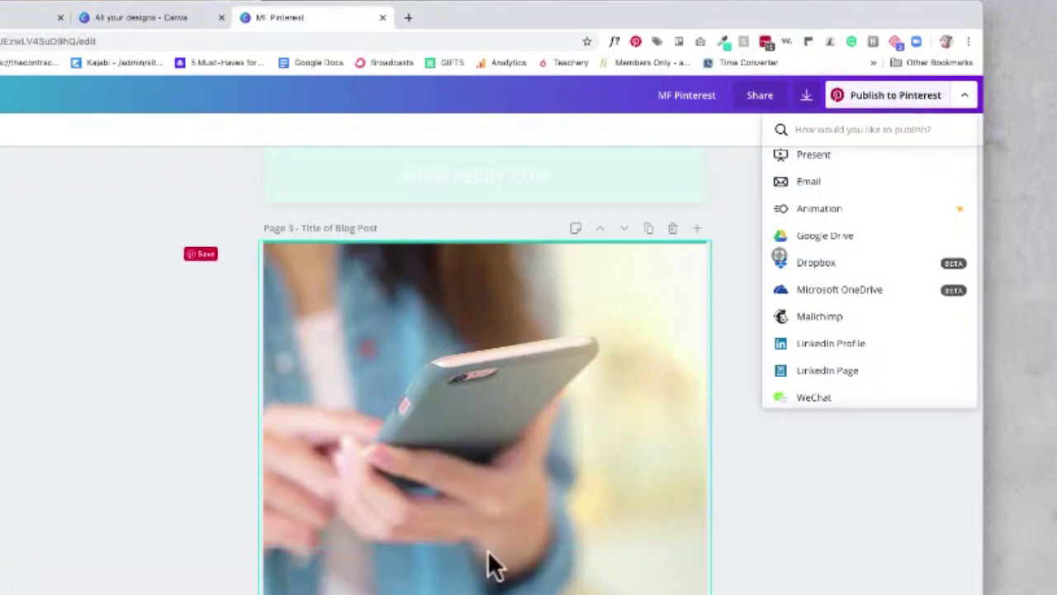
{"action": "left_click", "coordinate": [314, 228]}
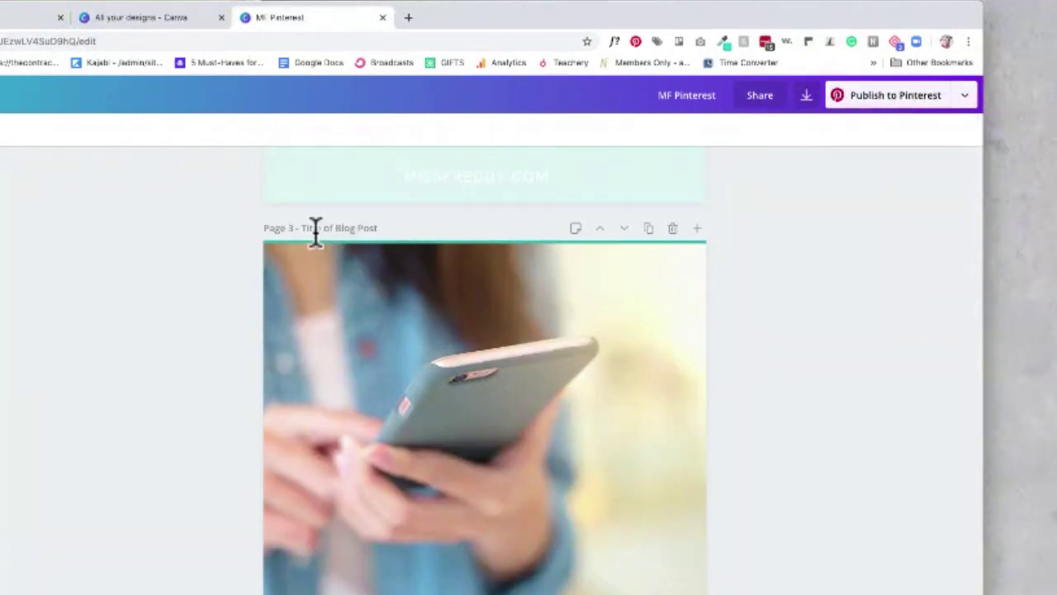
{"action": "left_click", "coordinate": [963, 96]}
{"action": "scroll", "coordinate": [871, 218], "scroll_direction": "down", "scroll_amount": 3}
{"action": "scroll", "coordinate": [869, 232], "scroll_direction": "down", "scroll_amount": 3}
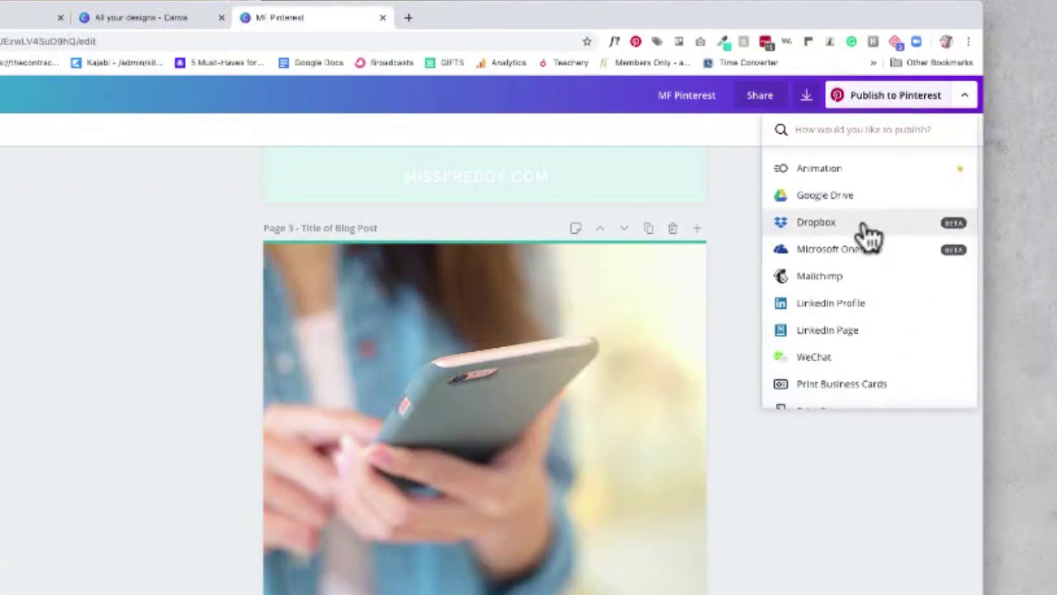
Close the publishing options, go Home, and browse the recent designs carousel to MF Pinterest.
{"action": "left_click", "coordinate": [908, 508]}
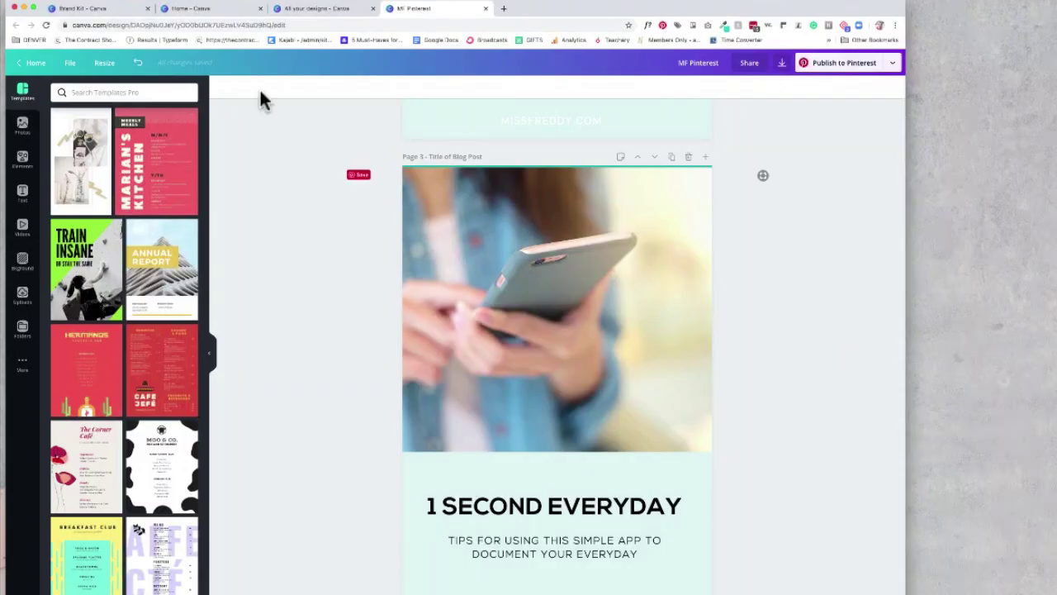
{"action": "left_click", "coordinate": [31, 63]}
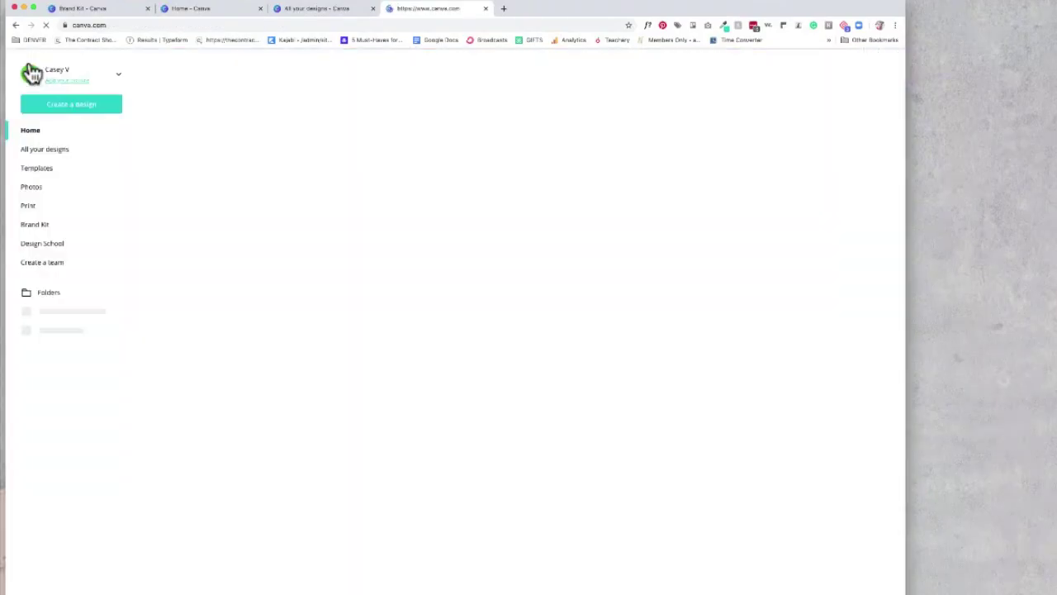
{"action": "scroll", "coordinate": [319, 362], "scroll_direction": "down", "scroll_amount": 1}
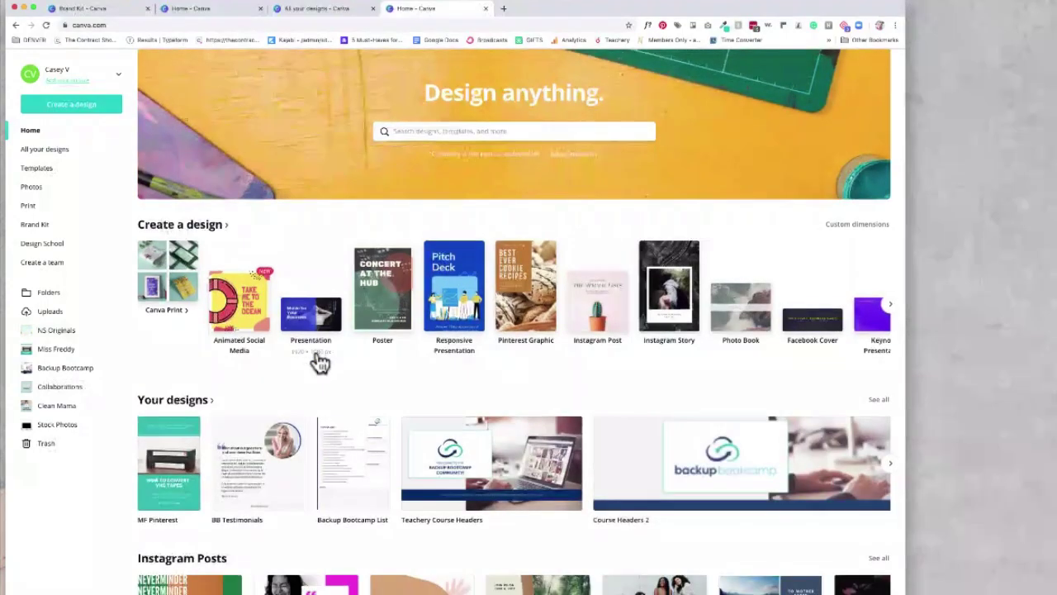
{"action": "scroll", "coordinate": [320, 362], "scroll_direction": "down", "scroll_amount": 3}
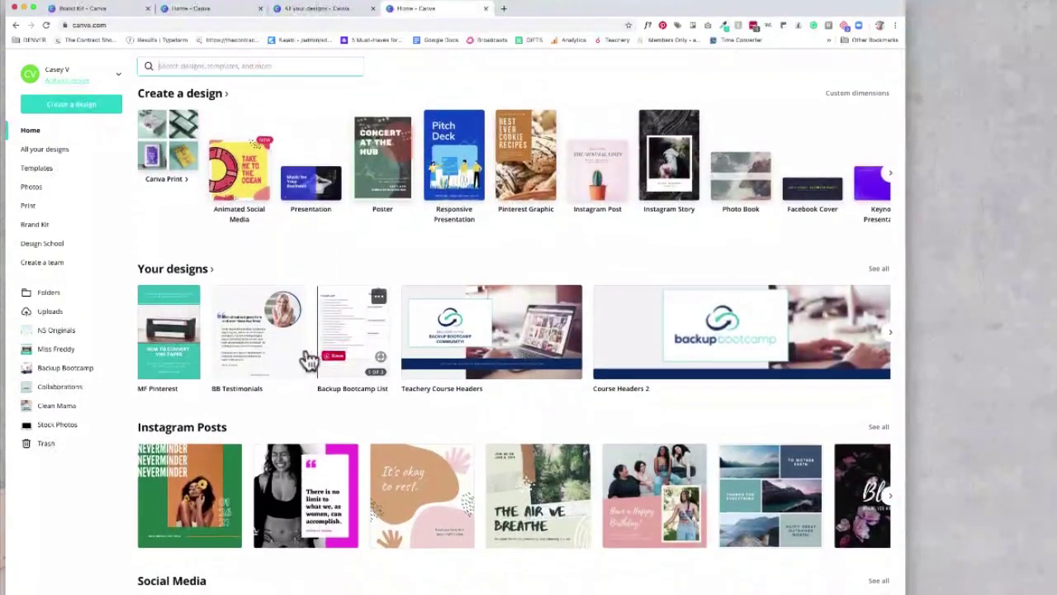
{"action": "left_click", "coordinate": [890, 339]}
{"action": "left_click", "coordinate": [890, 339]}
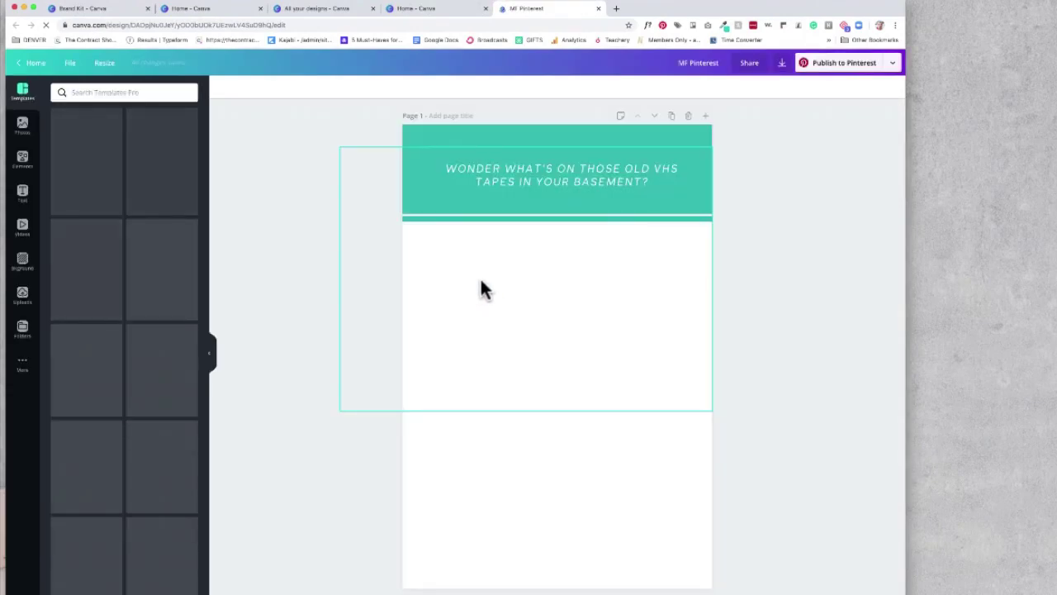
{"action": "scroll", "coordinate": [631, 416], "scroll_direction": "down", "scroll_amount": 10}
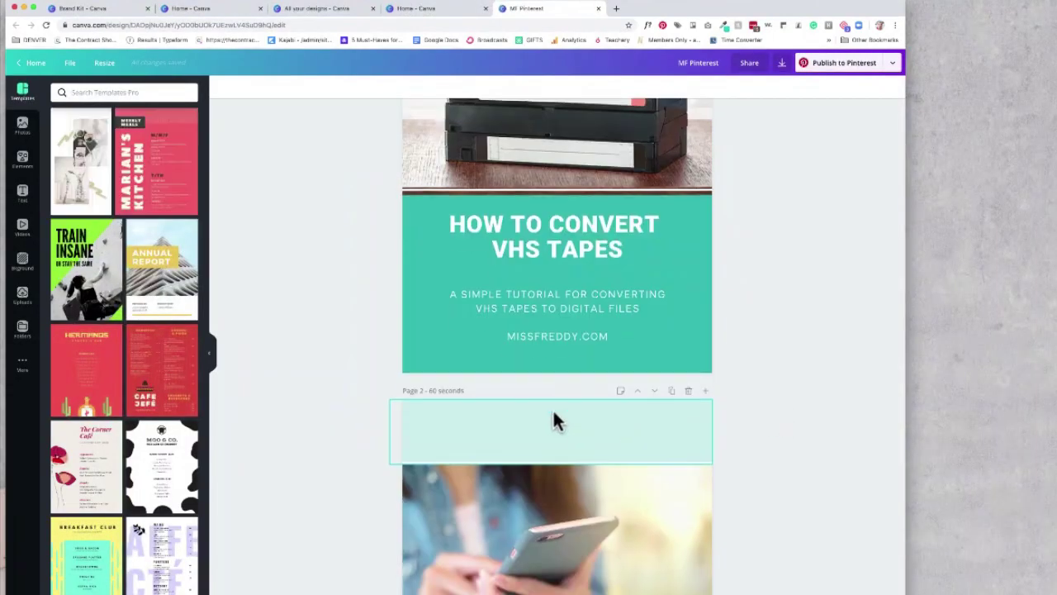
Apply the Four Ways template from the Eva - Pinterest design to page 2.
{"action": "left_click", "coordinate": [23, 329]}
{"action": "left_click", "coordinate": [66, 140]}
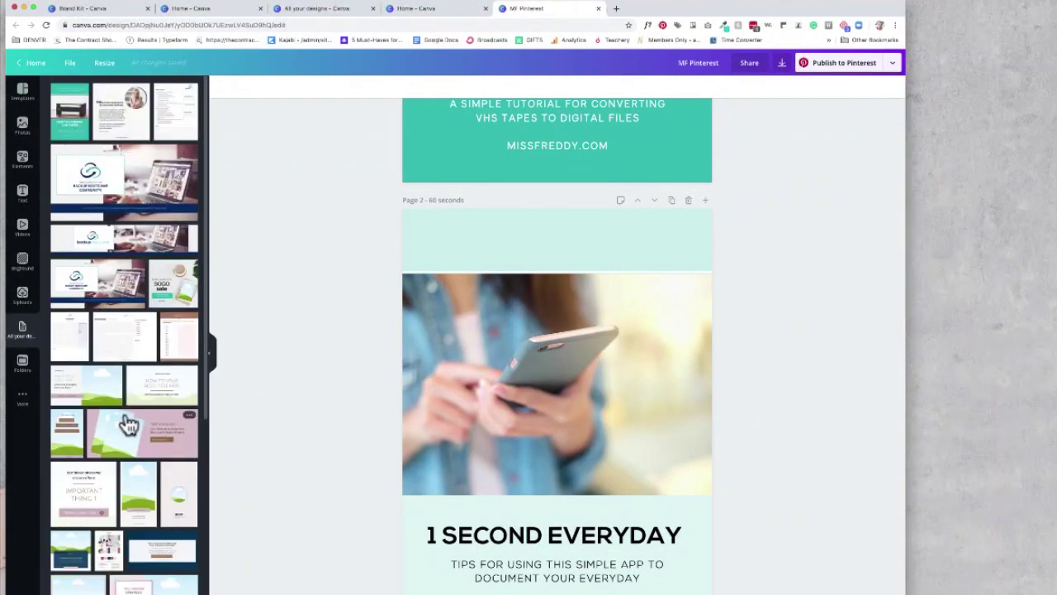
{"action": "left_click", "coordinate": [71, 431]}
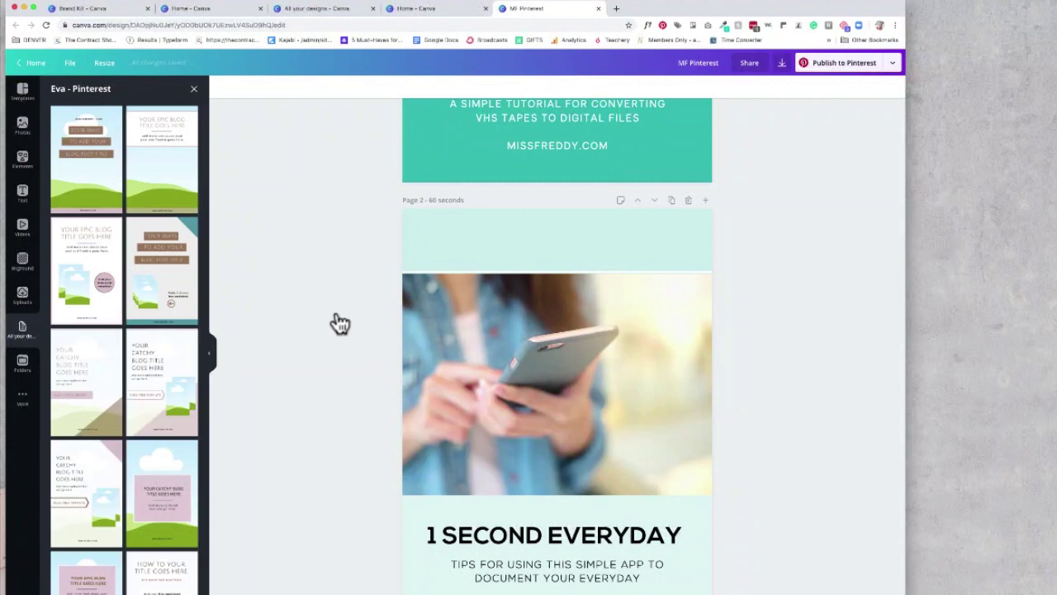
{"action": "scroll", "coordinate": [333, 316], "scroll_direction": "down", "scroll_amount": 3}
{"action": "scroll", "coordinate": [333, 317], "scroll_direction": "down", "scroll_amount": 1}
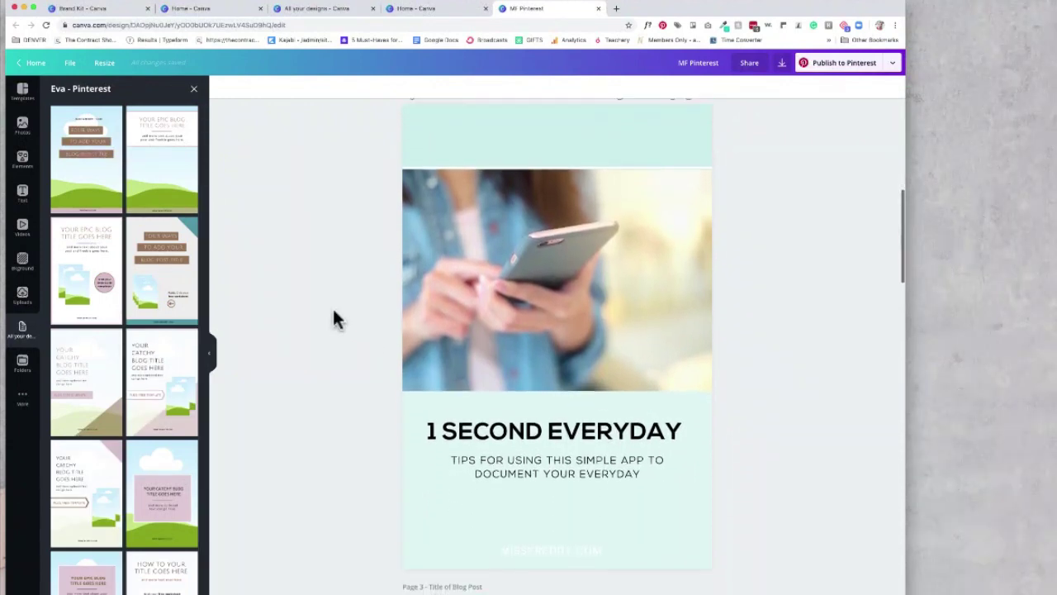
{"action": "left_click", "coordinate": [94, 182]}
Set the BLOG CATEGORY / LOGO text to Nexa Bold and the FOUR WAYS heading to uppercase Aileron Regular.
{"action": "left_click", "coordinate": [472, 145]}
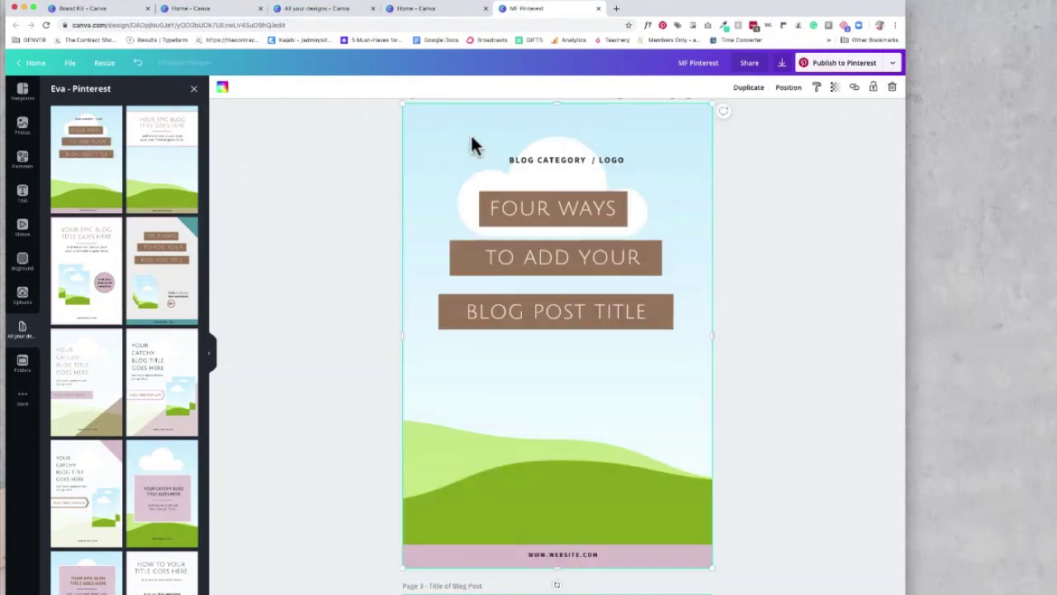
{"action": "left_click", "coordinate": [532, 159]}
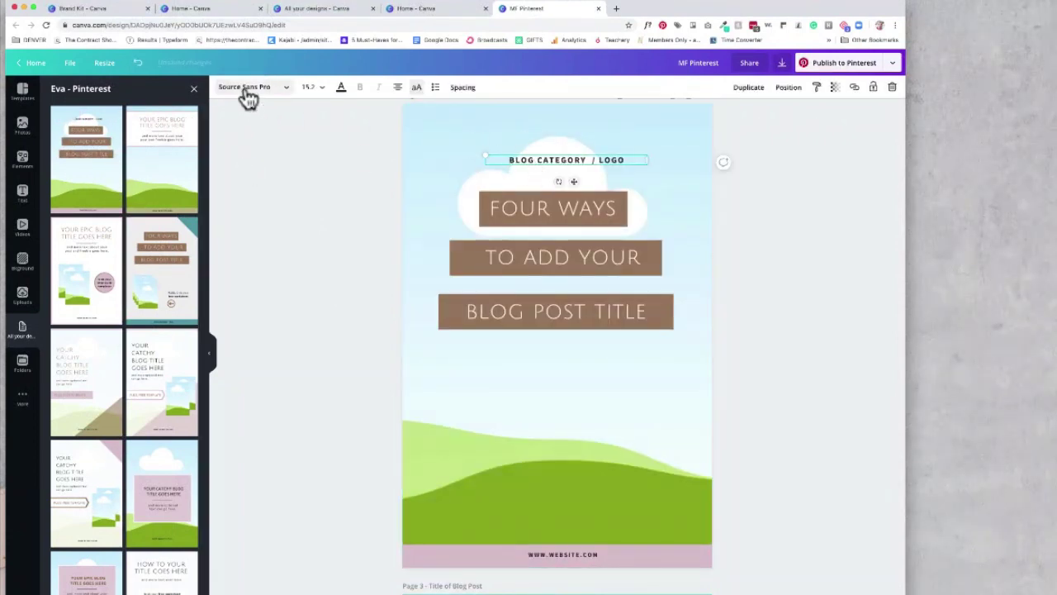
{"action": "left_click", "coordinate": [245, 91]}
{"action": "left_click", "coordinate": [99, 194]}
{"action": "double_click", "coordinate": [586, 211]}
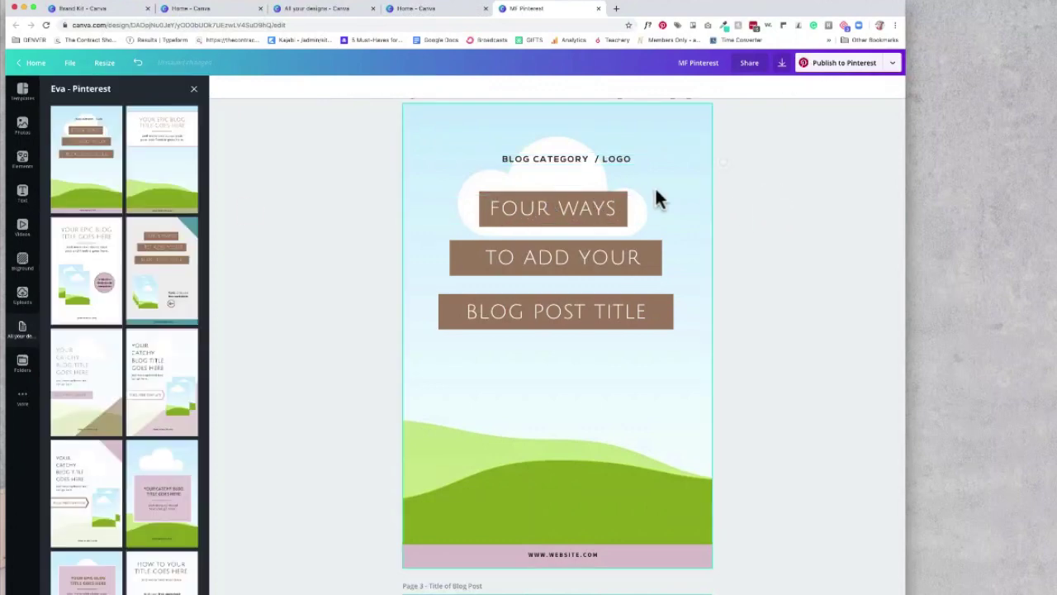
{"action": "left_click", "coordinate": [252, 88]}
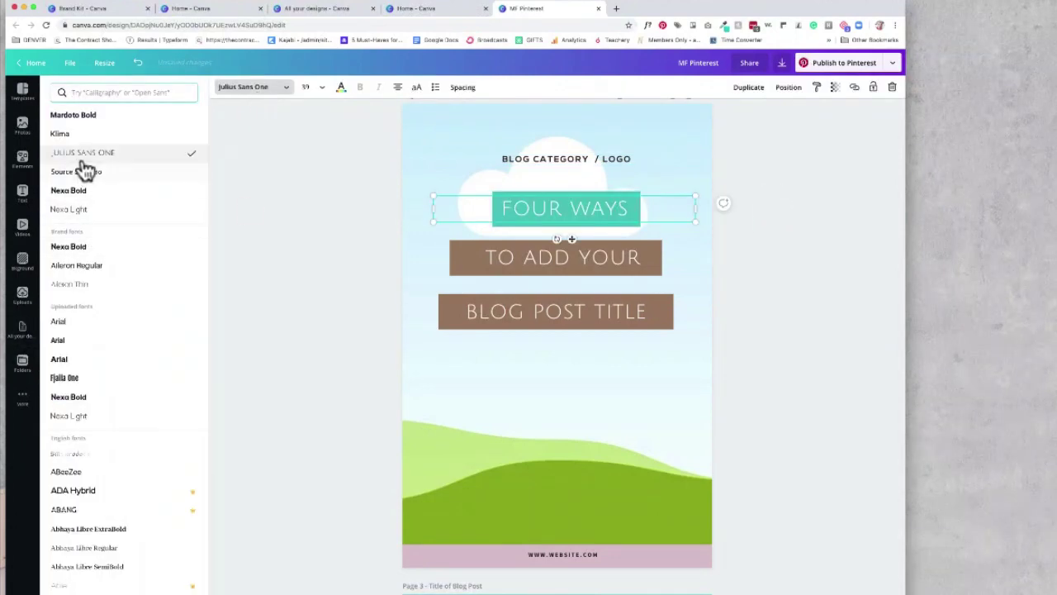
{"action": "left_click", "coordinate": [73, 265]}
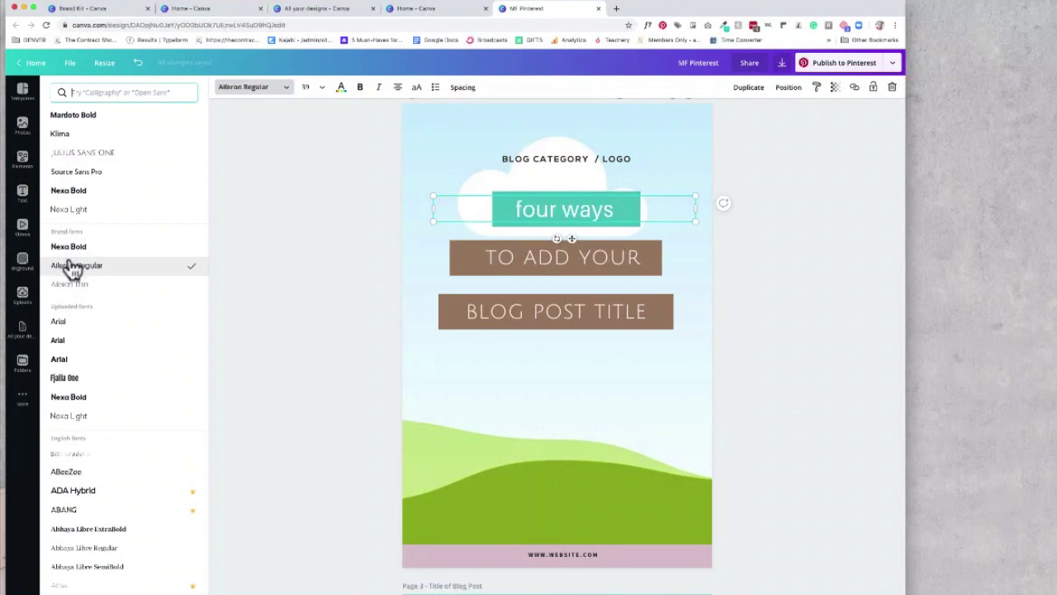
{"action": "left_click", "coordinate": [417, 88]}
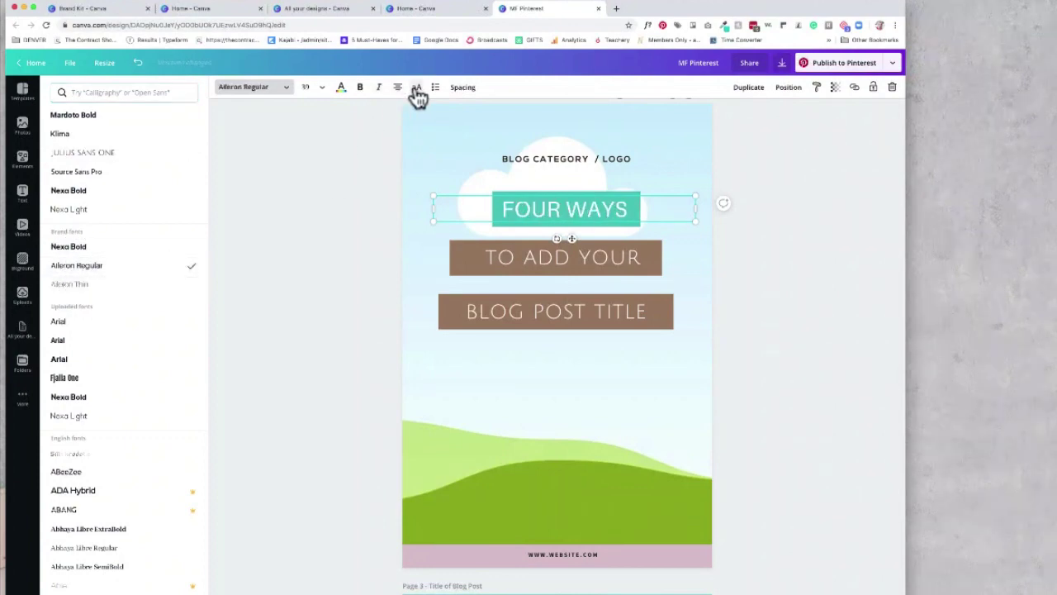
{"action": "left_click", "coordinate": [792, 254]}
Align and recolour the TO ADD YOUR and BLOG POST TITLE boxes teal, with uppercase Aileron Regular title text.
{"action": "left_click_drag", "start_coordinate": [579, 240], "coordinate": [590, 245]}
{"action": "left_click", "coordinate": [222, 87]}
{"action": "left_click", "coordinate": [88, 120]}
{"action": "left_click_drag", "start_coordinate": [488, 307], "coordinate": [474, 302]}
{"action": "left_click", "coordinate": [633, 297]}
{"action": "left_click", "coordinate": [223, 87]}
{"action": "left_click", "coordinate": [85, 189]}
{"action": "left_click", "coordinate": [600, 306]}
{"action": "left_click", "coordinate": [243, 87]}
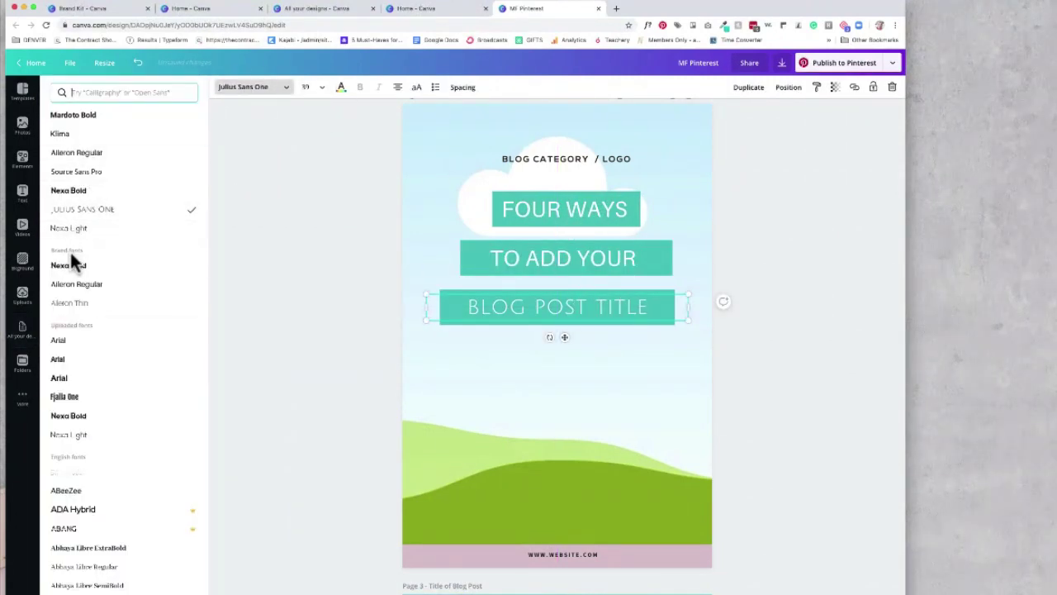
{"action": "left_click", "coordinate": [76, 283]}
Turn the footer band navy with white Nexa Bold website text.
{"action": "left_click", "coordinate": [416, 86]}
{"action": "left_click", "coordinate": [590, 163]}
{"action": "left_click", "coordinate": [500, 559]}
{"action": "left_click", "coordinate": [222, 86]}
{"action": "left_click", "coordinate": [61, 191]}
{"action": "left_click", "coordinate": [578, 561]}
{"action": "left_click", "coordinate": [340, 87]}
{"action": "left_click", "coordinate": [186, 281]}
{"action": "left_click", "coordinate": [248, 87]}
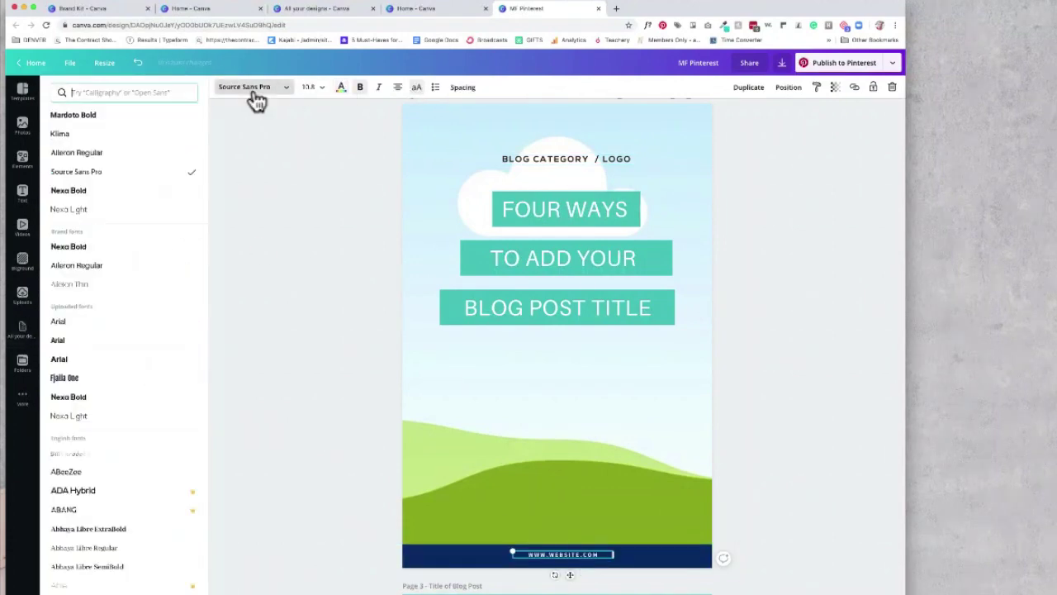
{"action": "left_click", "coordinate": [85, 192]}
From All your designs, drag MF Pinterest into the Backup Bootcamp folder, then check Miss Freddy and return.
{"action": "left_click", "coordinate": [588, 492]}
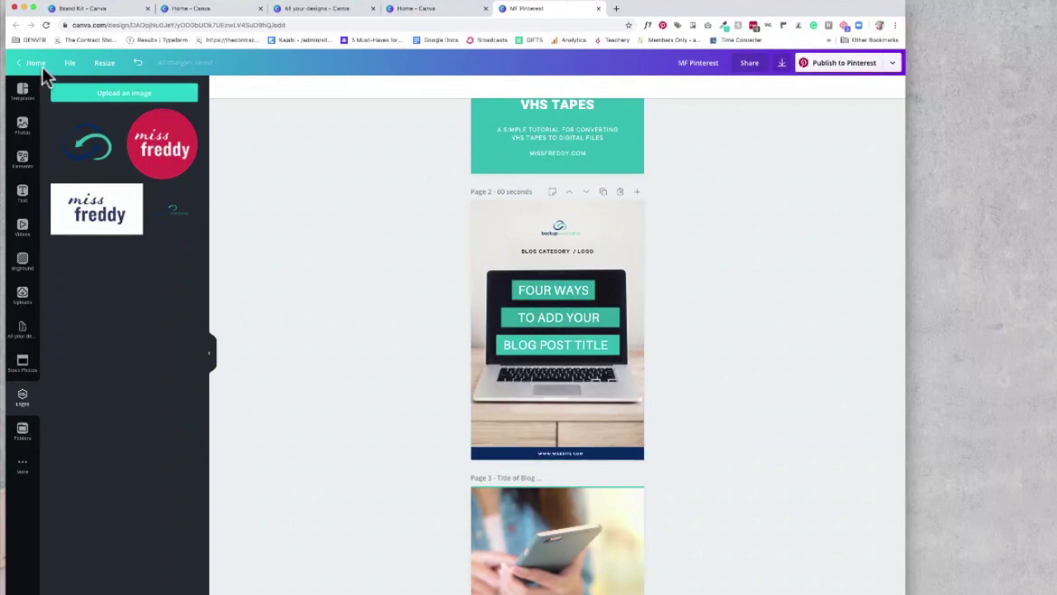
{"action": "left_click", "coordinate": [37, 64]}
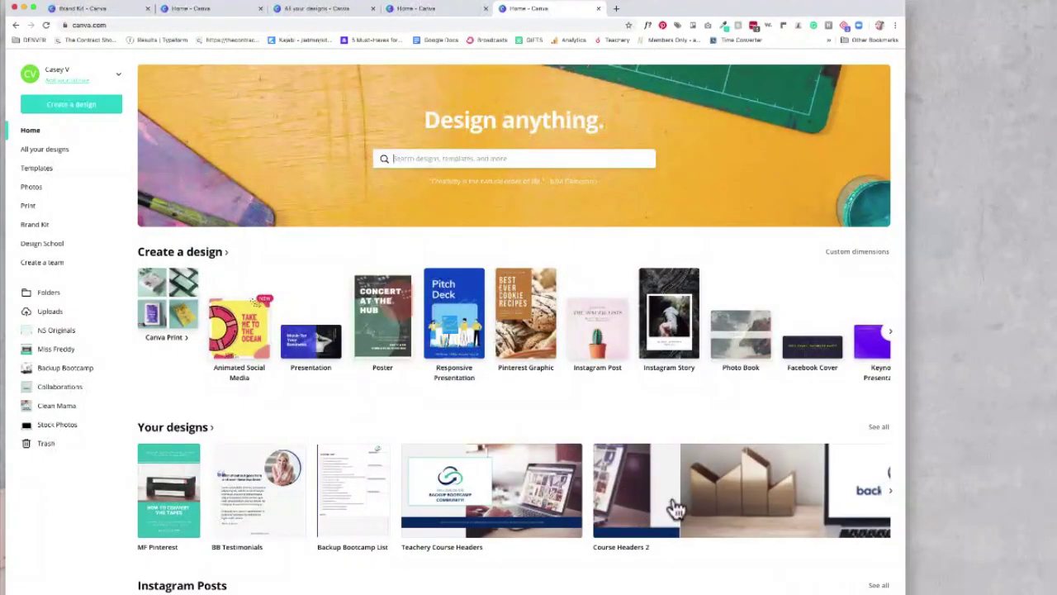
{"action": "left_click", "coordinate": [33, 151]}
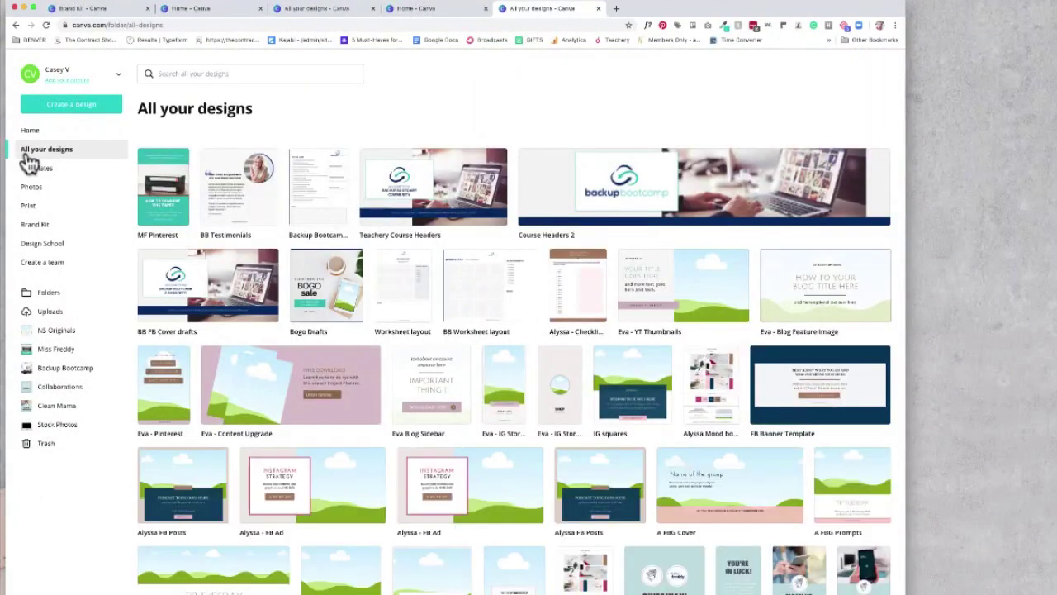
{"action": "left_click", "coordinate": [413, 235]}
{"action": "left_click", "coordinate": [568, 235]}
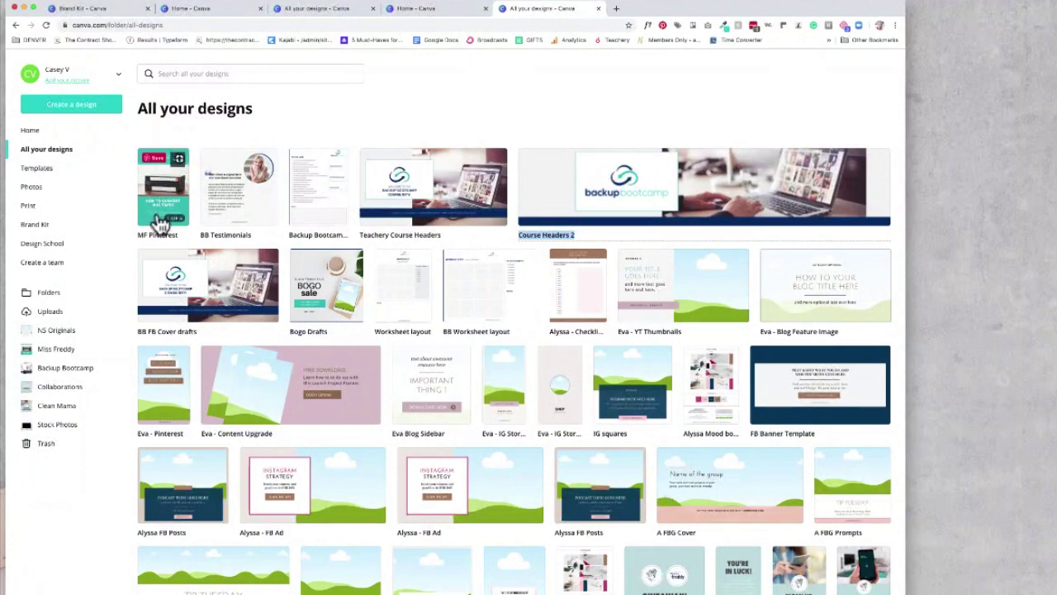
{"action": "left_click_drag", "start_coordinate": [169, 182], "coordinate": [41, 364]}
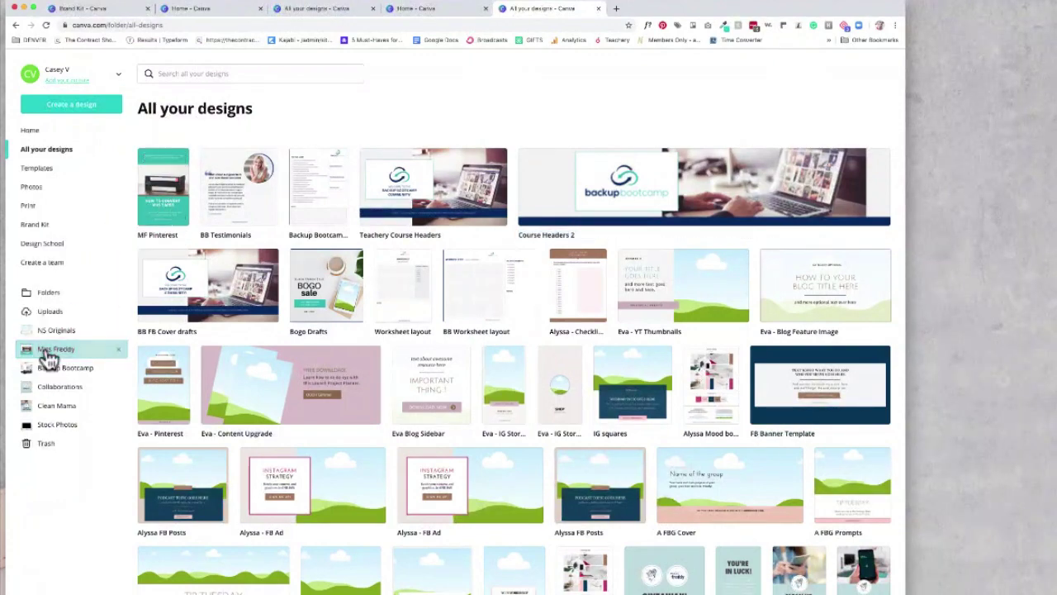
{"action": "left_click", "coordinate": [45, 351]}
{"action": "left_click", "coordinate": [43, 155]}
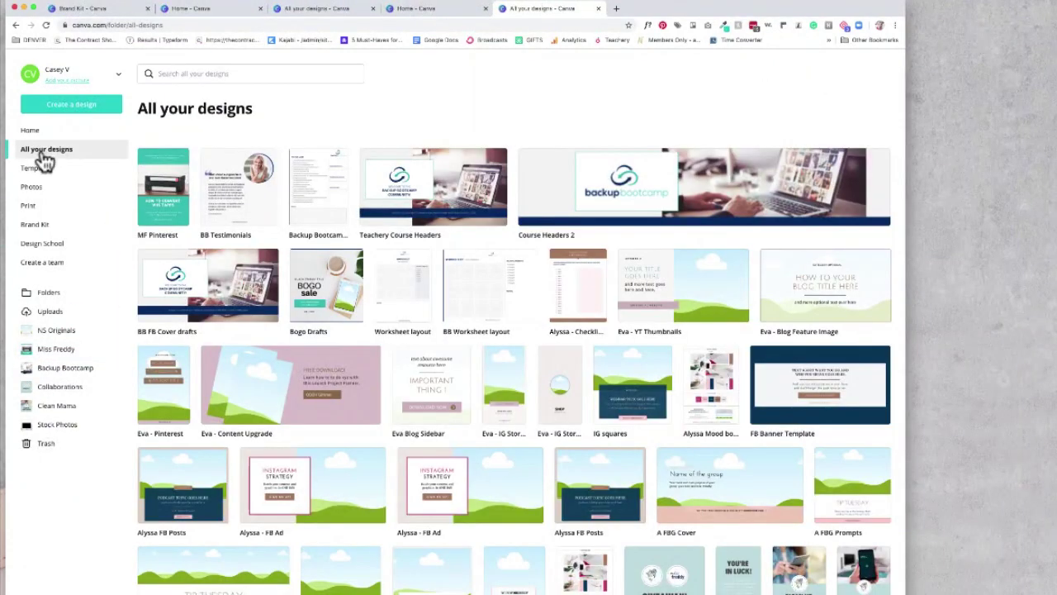